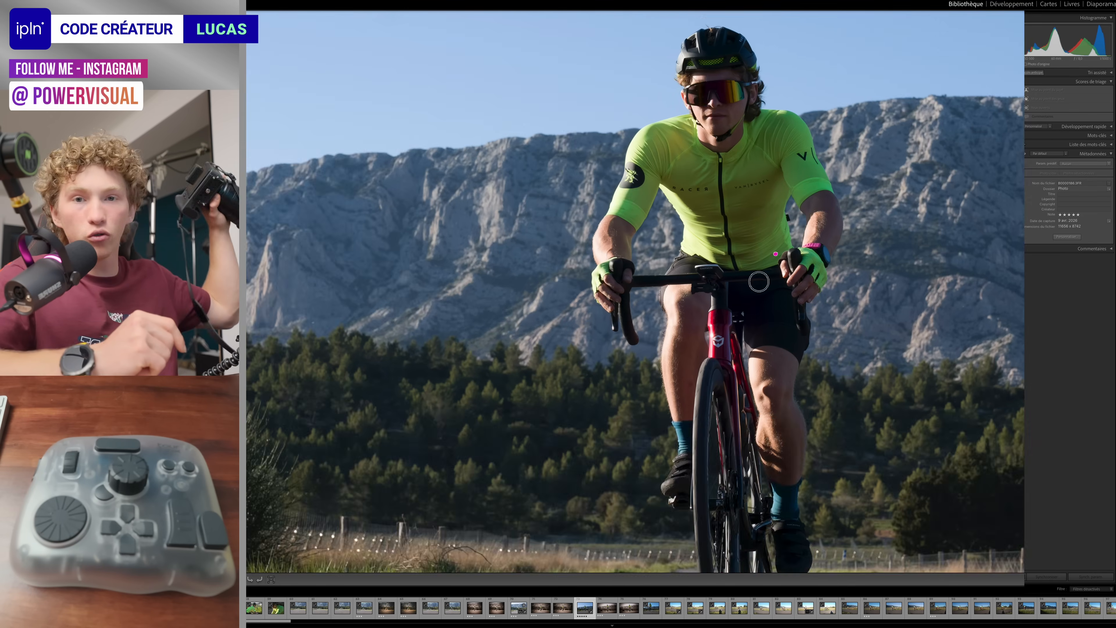
Examine the cyclist photo up close, checking the face, helmet and jersey, and return to the whole image
drag(775, 254, 723, 409)
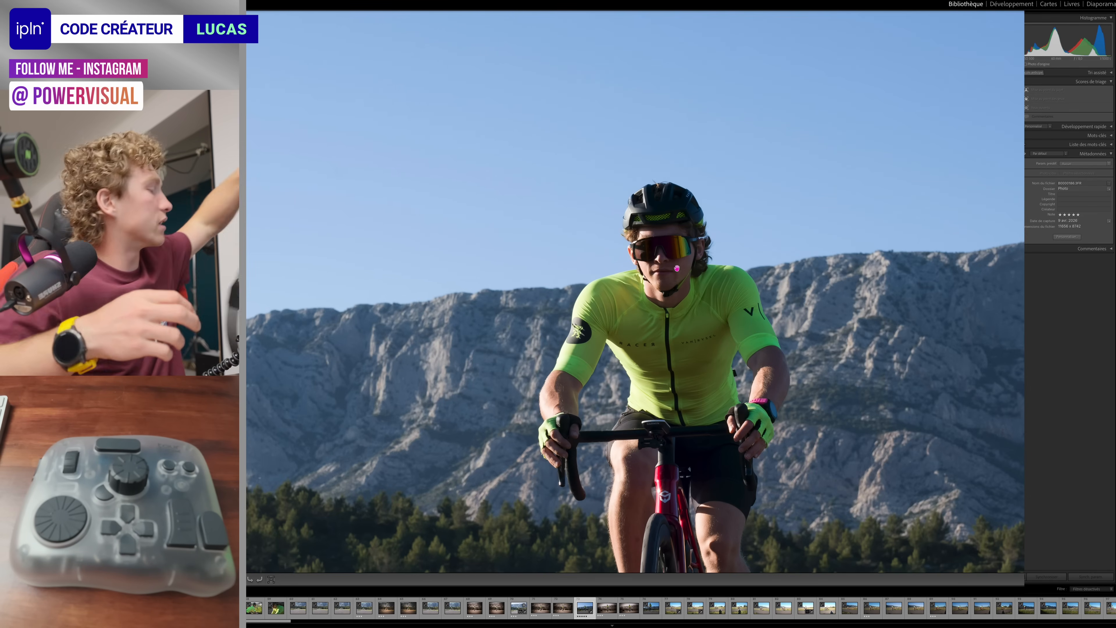
key(super+=)
key(super+=)
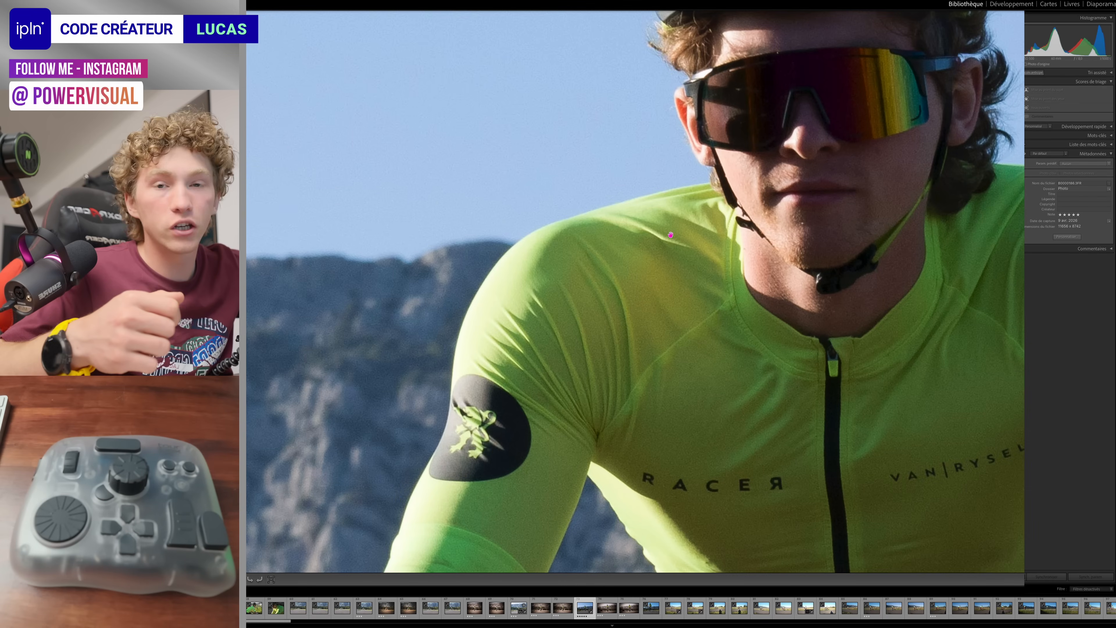
key(super+minus)
key(super+minus)
key(super+minus)
key(super+minus)
key(super+minus)
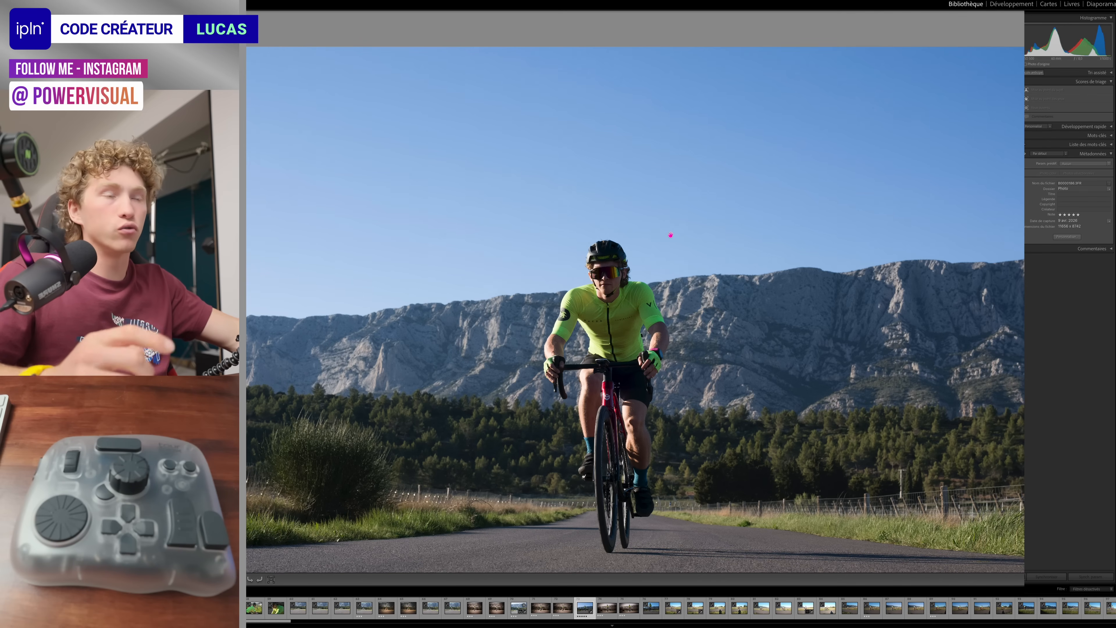
Open the photo for developing and crop it to the 2 x 1 ratio, framing the cyclist and the mountain
key(d)
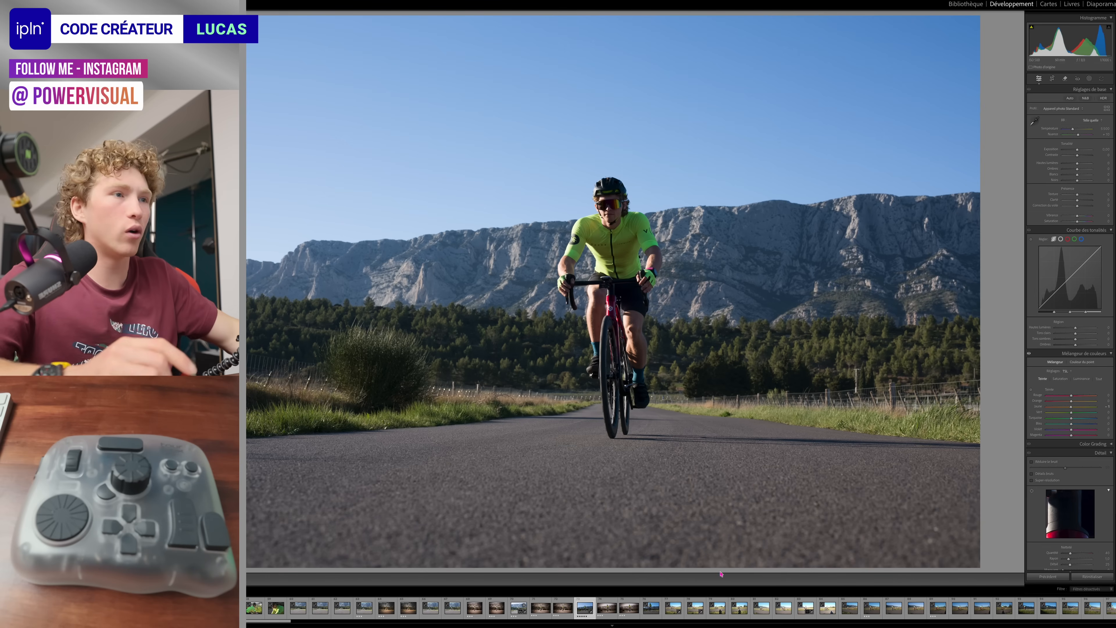
click(1056, 78)
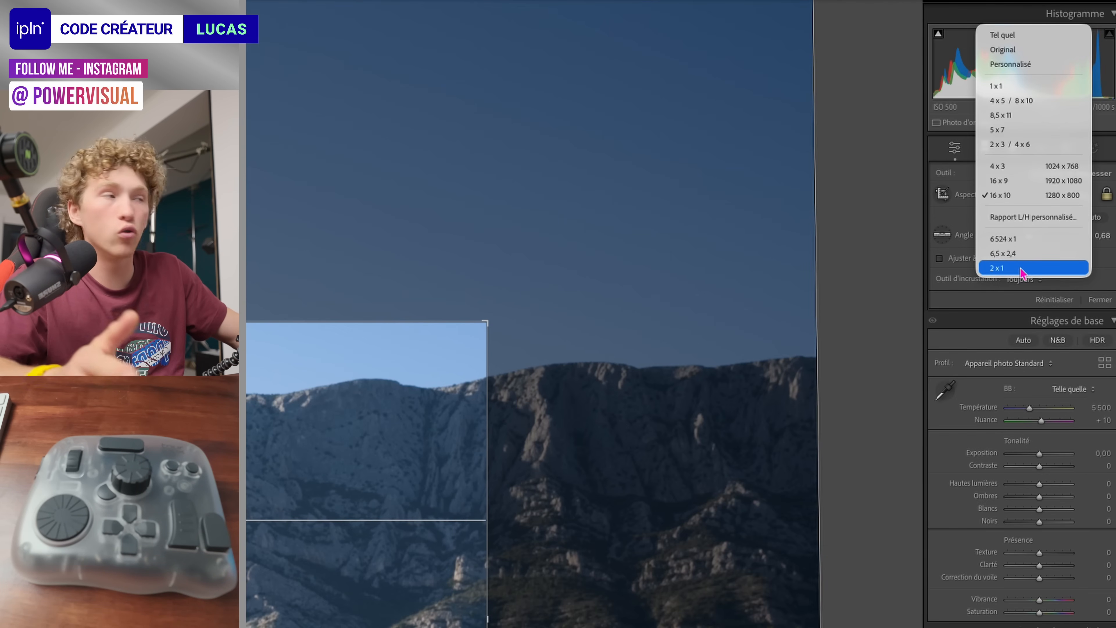
click(1020, 271)
drag(268, 459, 247, 472)
drag(972, 307, 972, 293)
key(Return)
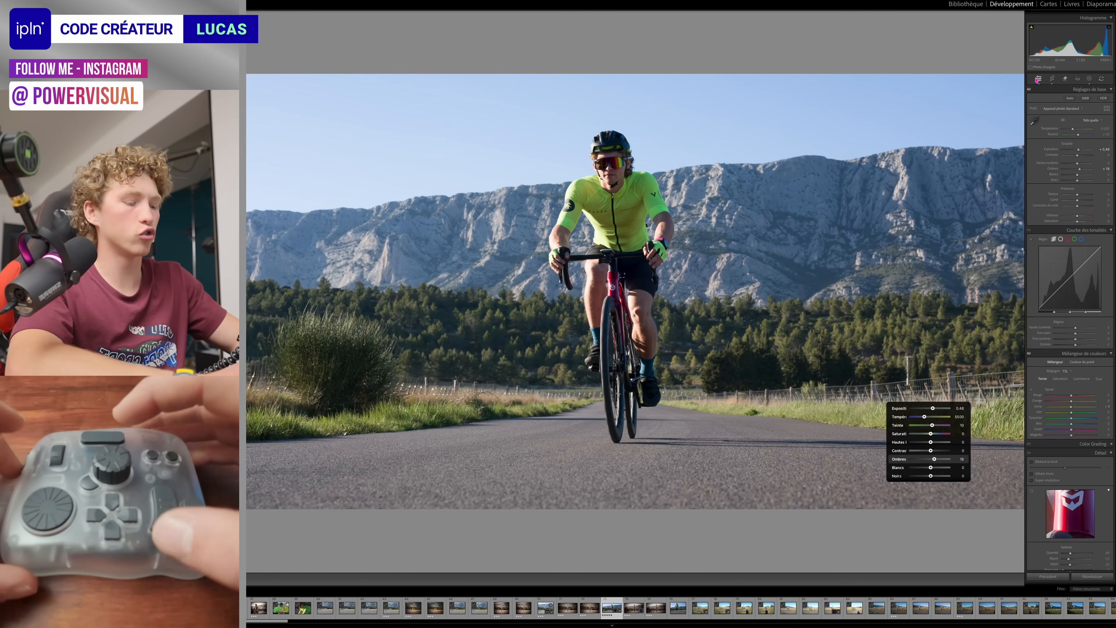
key(shift+w)
key(y)
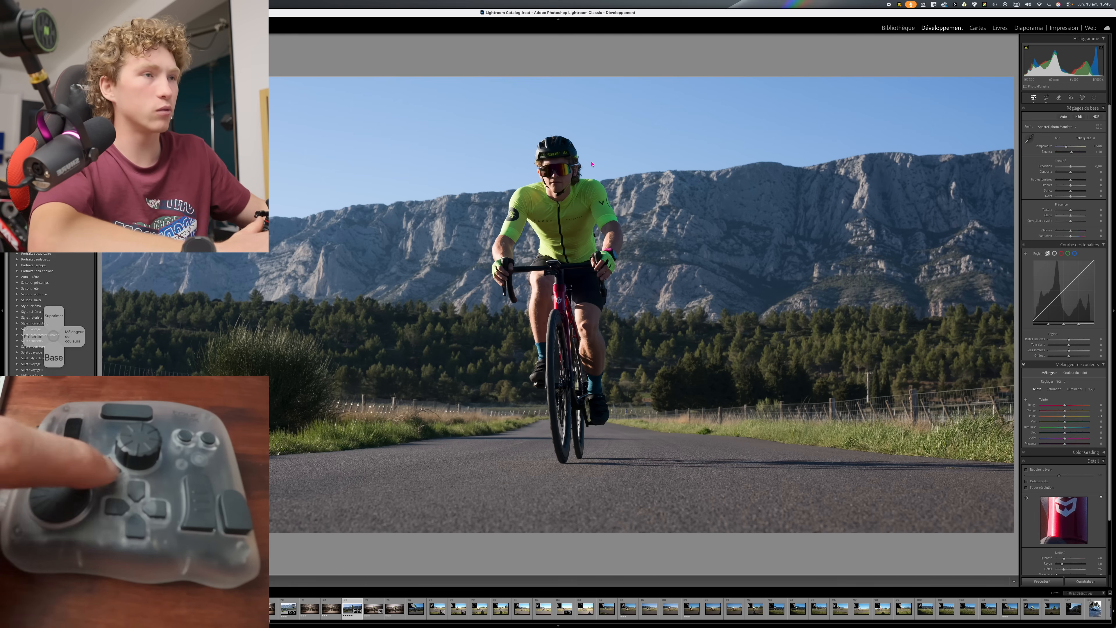
Create a subject selection mask covering the cyclist and the bike
key(shift+w)
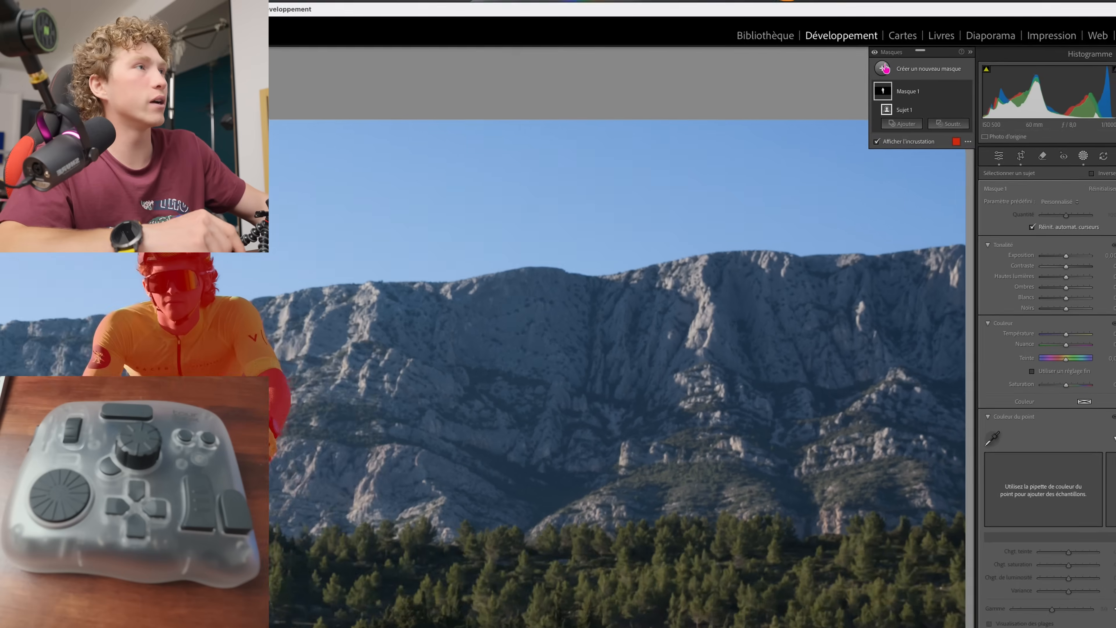
click(965, 47)
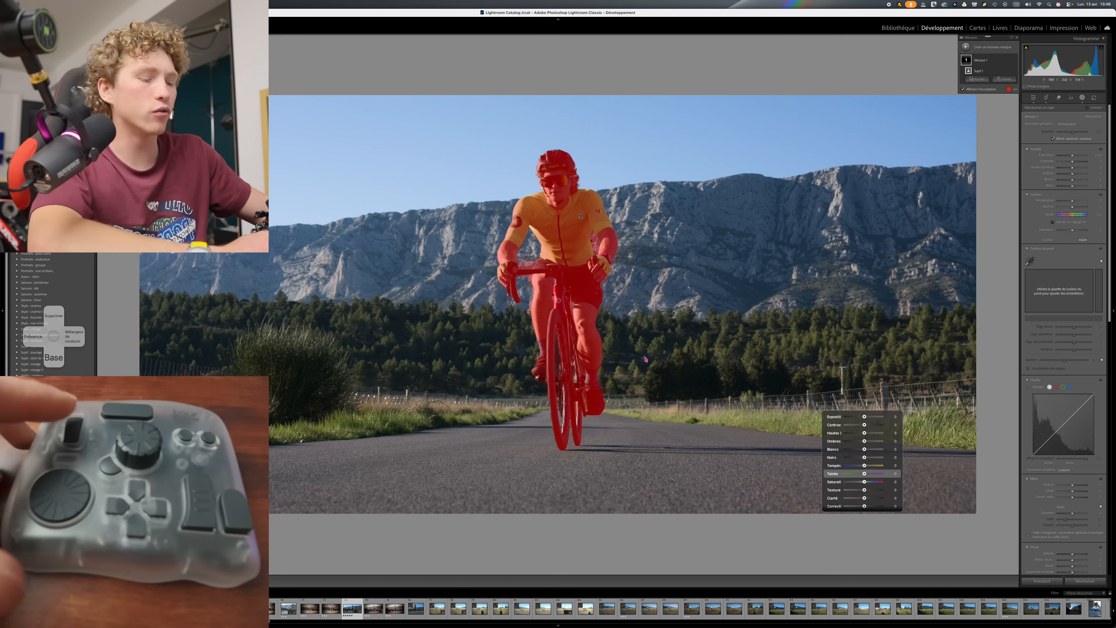
Choose a brush to subtract the stray background areas around the cyclist's arms from the subject mask
key(super+=)
key(super+=)
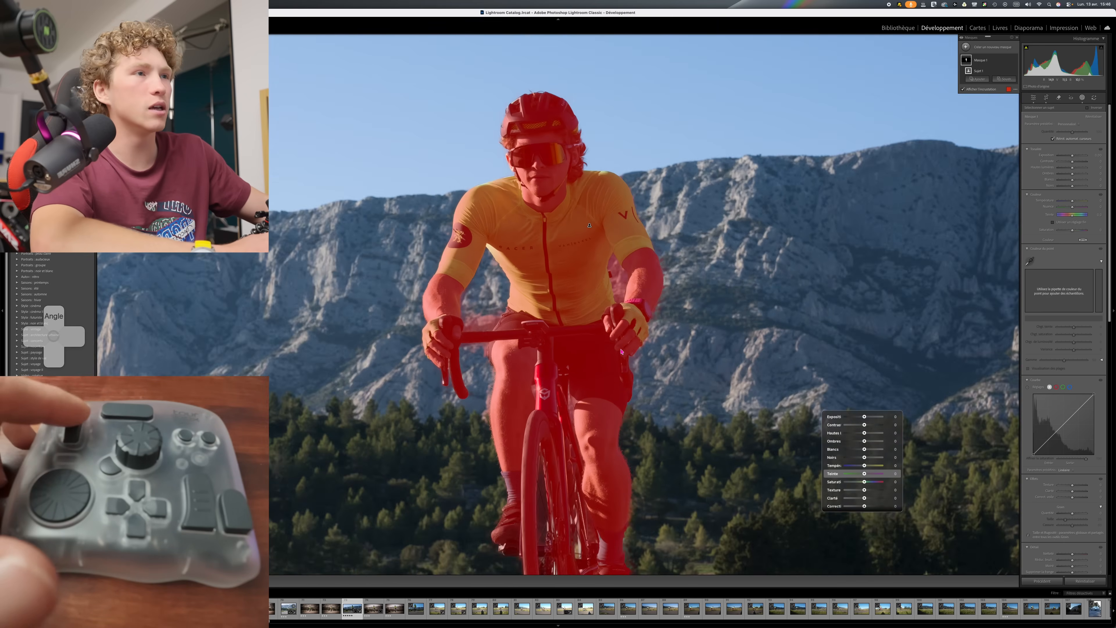
key(super+=)
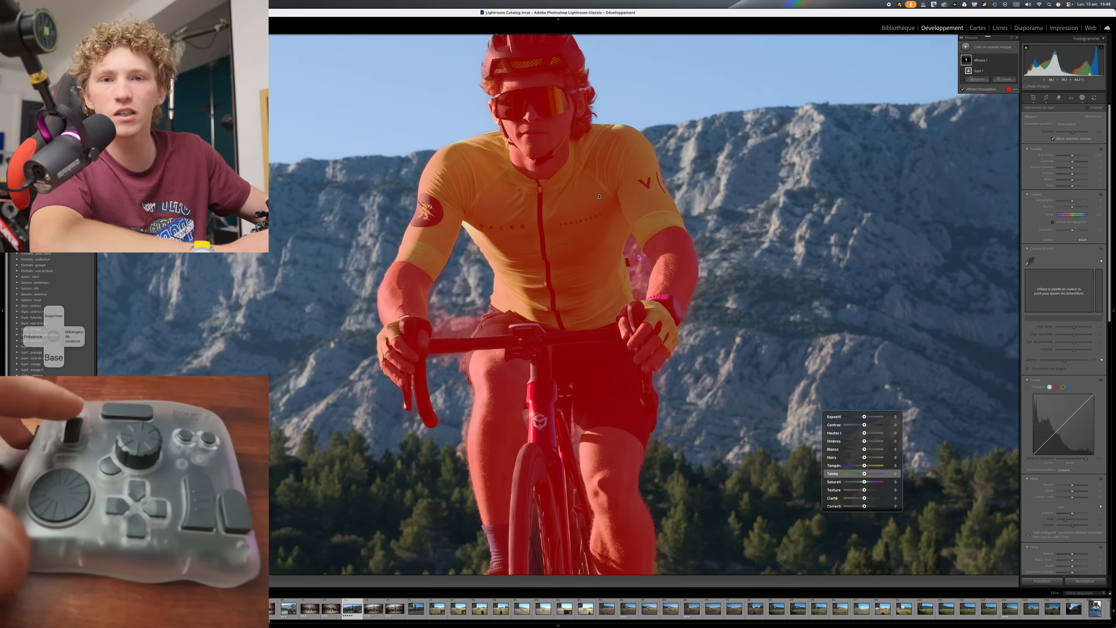
key(Right)
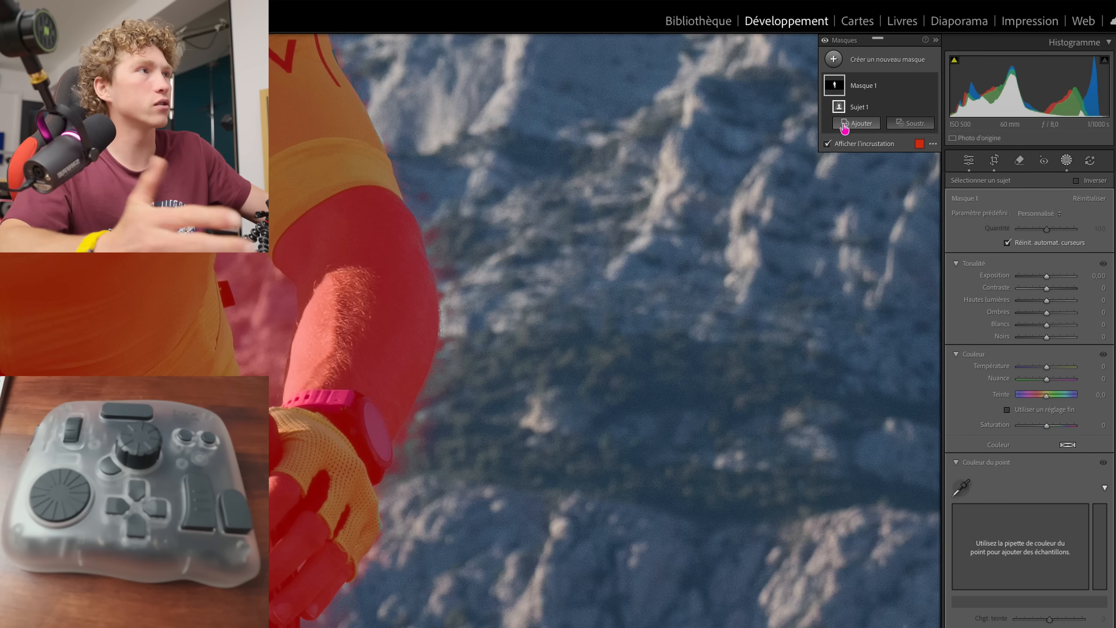
click(920, 132)
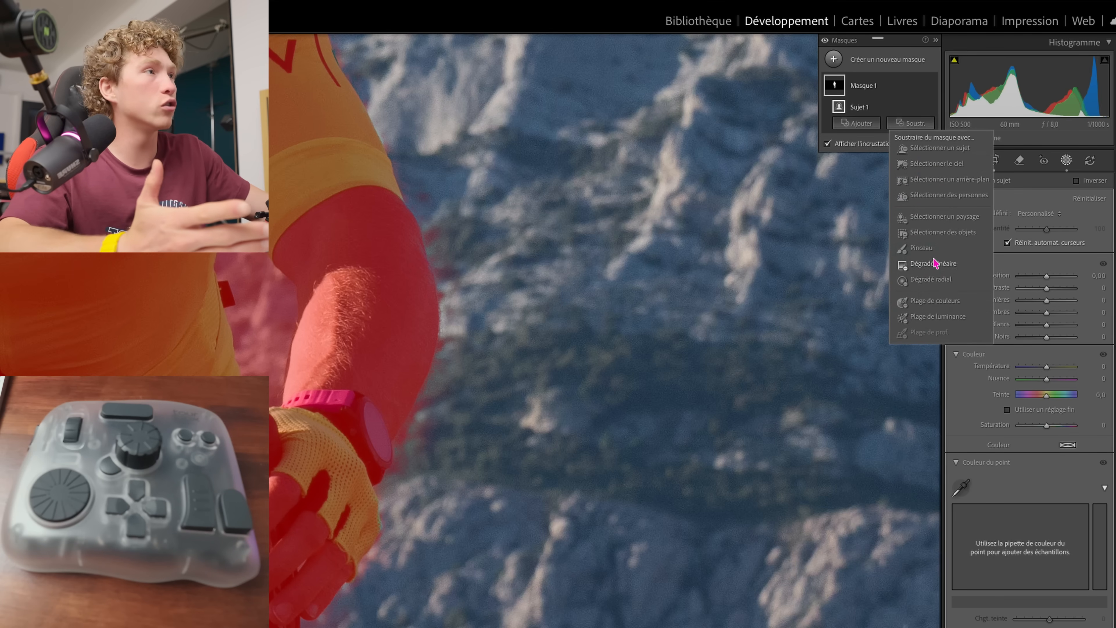
click(922, 247)
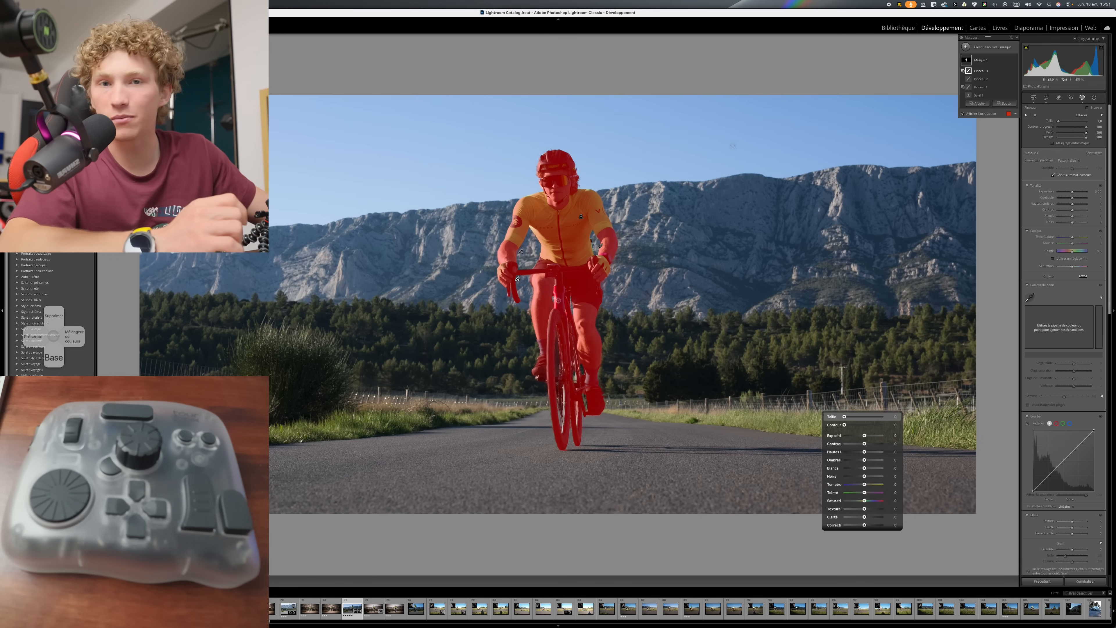
Hide the red mask overlay and switch to the basic adjustments and back to the masking tools
key(o)
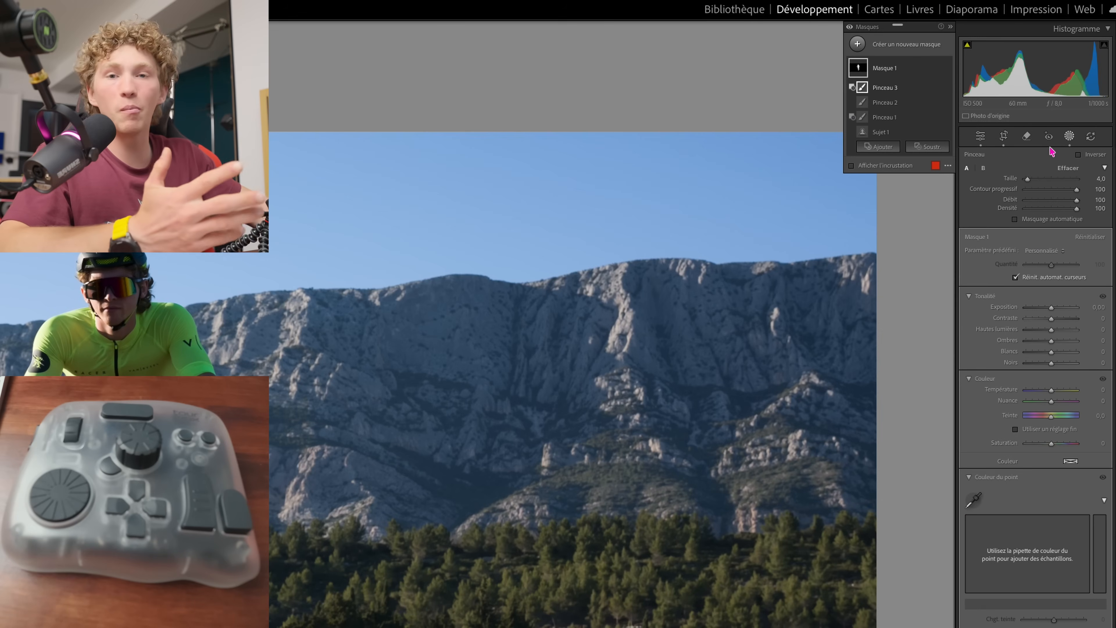
click(979, 136)
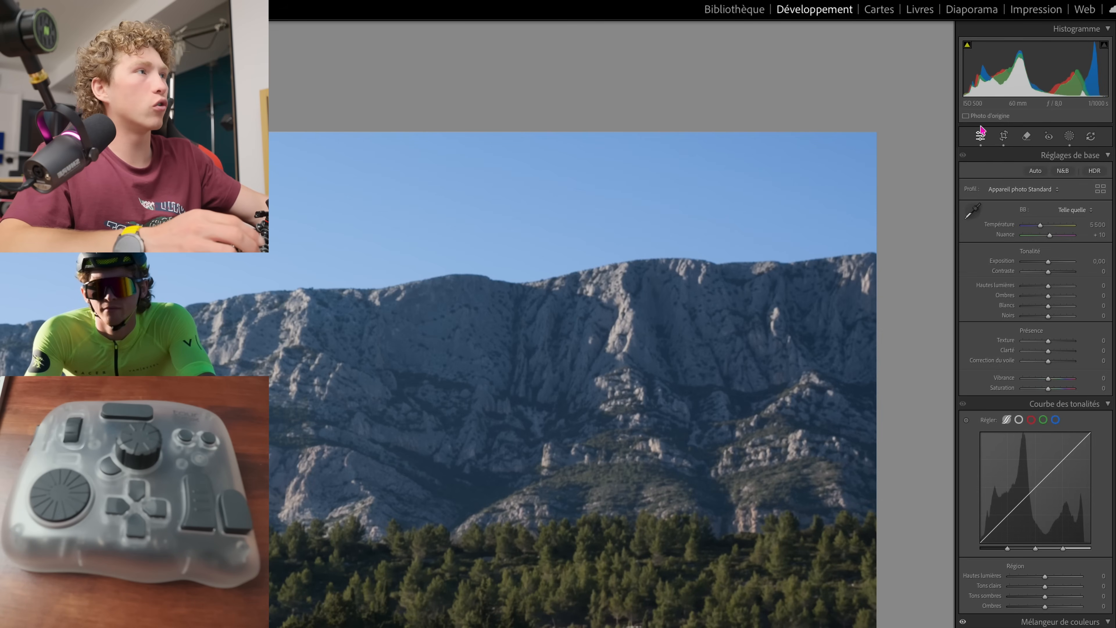
click(1069, 138)
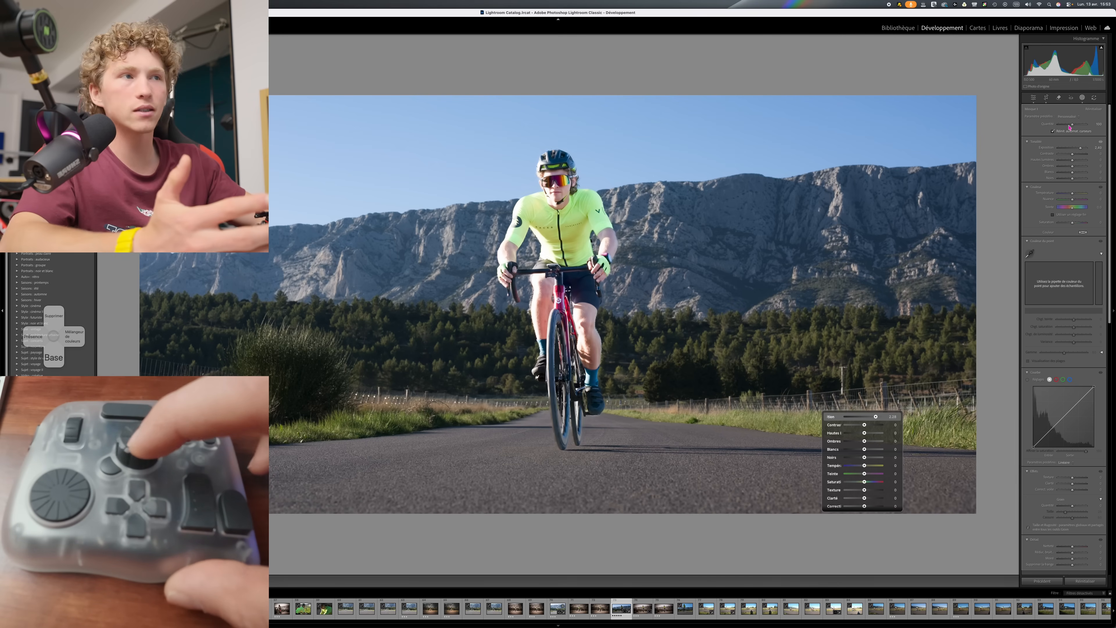
Try a strong exposure increase on the cyclist mask to check how clean its edges are
key(plus)
key(plus)
key(plus)
key(plus)
key(plus)
key(plus)
key(plus)
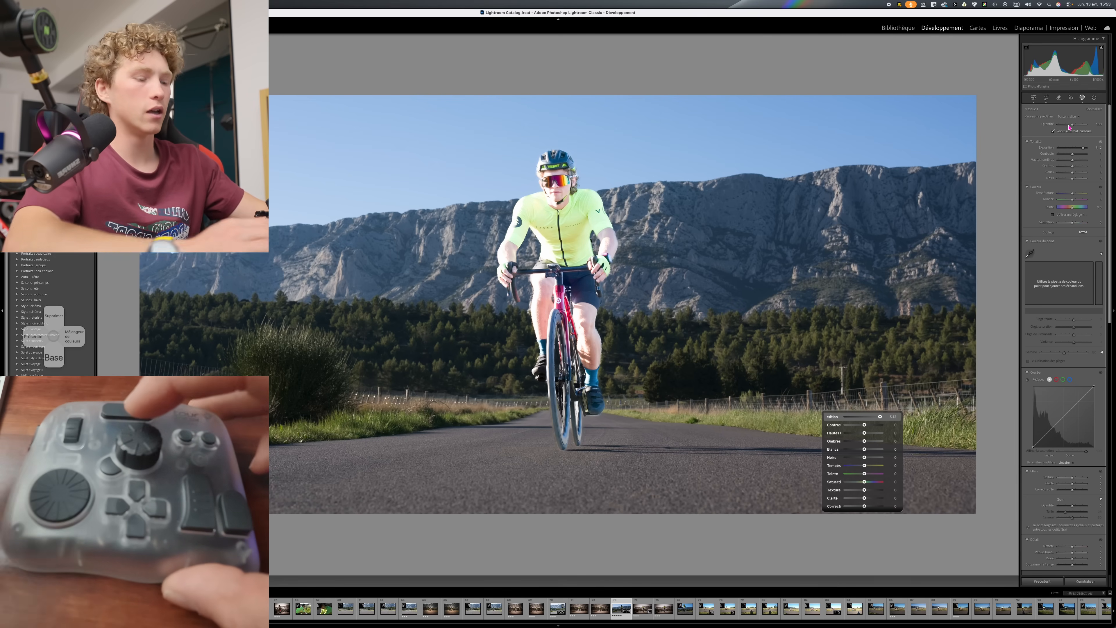
key(super+=)
key(super+=)
key(super+=)
key(super+=)
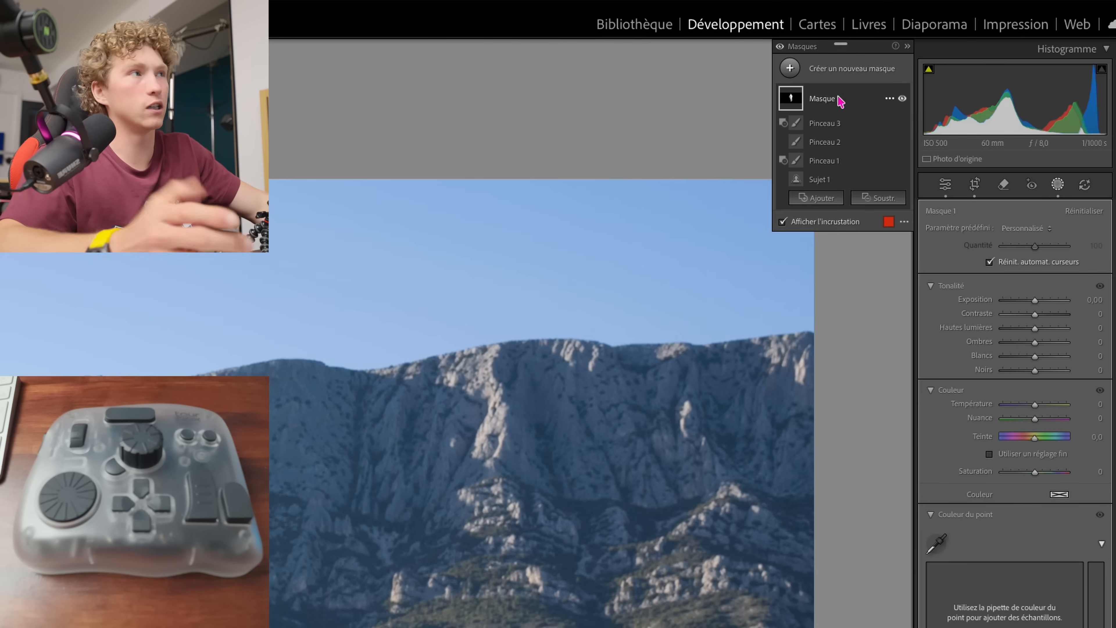
Duplicate and invert the cyclist mask so the copy covers the background
click(888, 99)
click(950, 146)
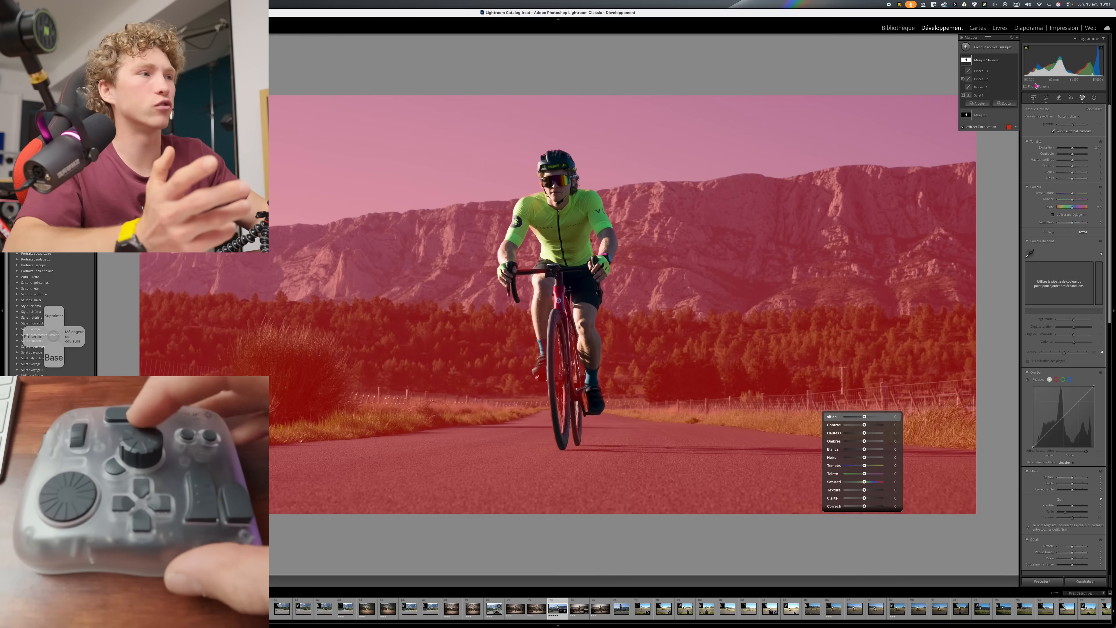
Try lowering the exposure of the inverted background mask
key(minus)
key(minus)
key(minus)
key(minus)
key(minus)
key(minus)
key(minus)
key(minus)
key(minus)
key(minus)
key(minus)
key(minus)
key(minus)
key(minus)
key(minus)
key(minus)
key(minus)
key(minus)
key(minus)
key(minus)
key(minus)
key(minus)
key(minus)
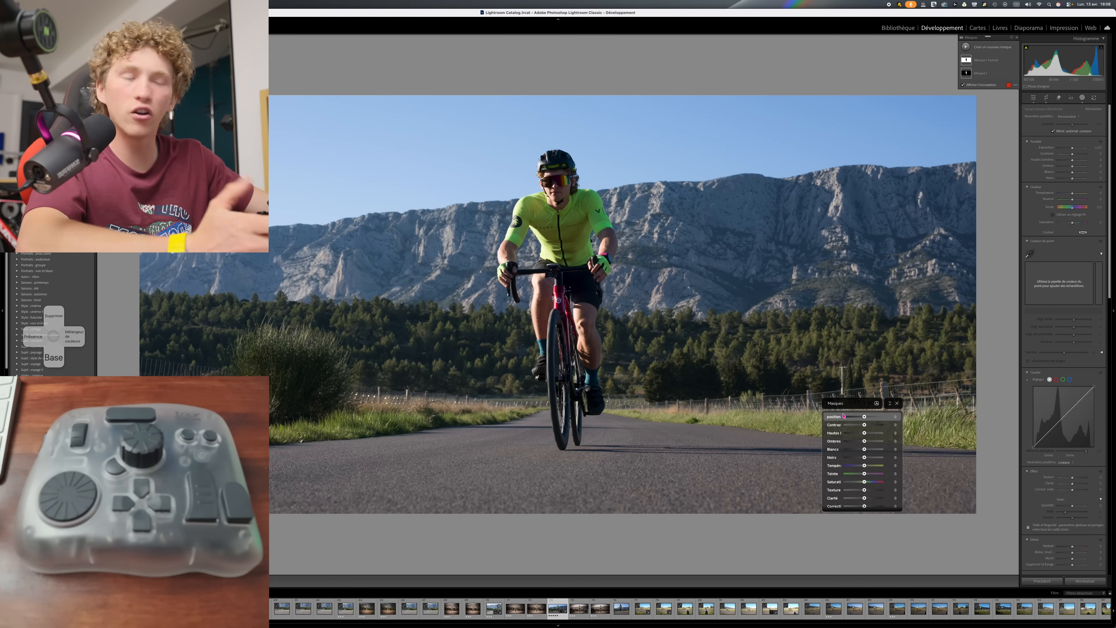
Select the inverted background mask and lower its saturation to mute the landscape colours
click(845, 499)
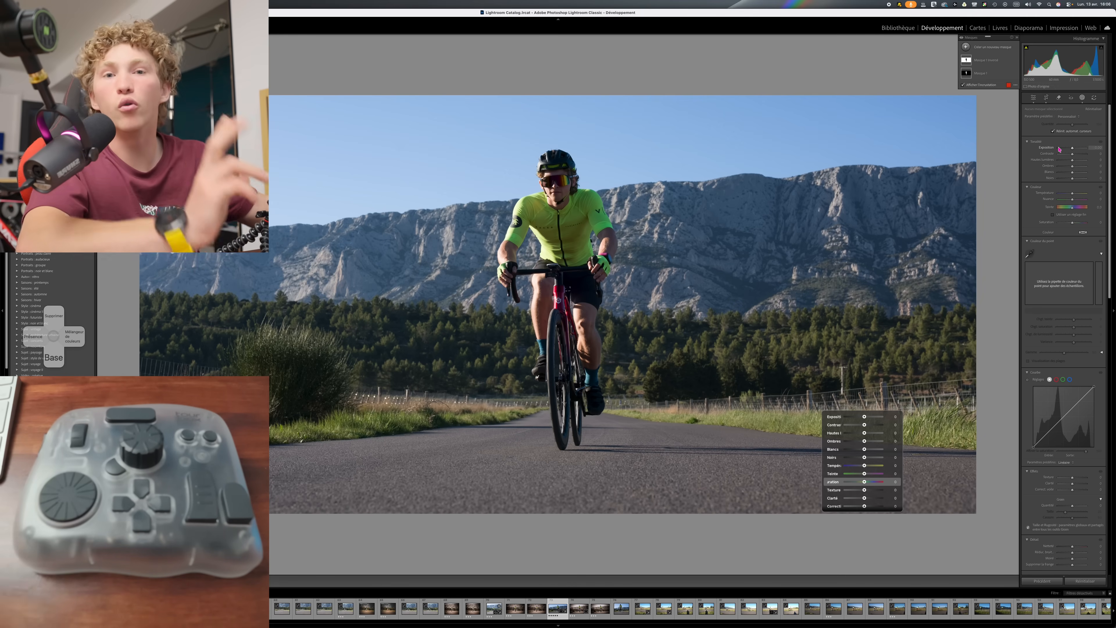
click(986, 60)
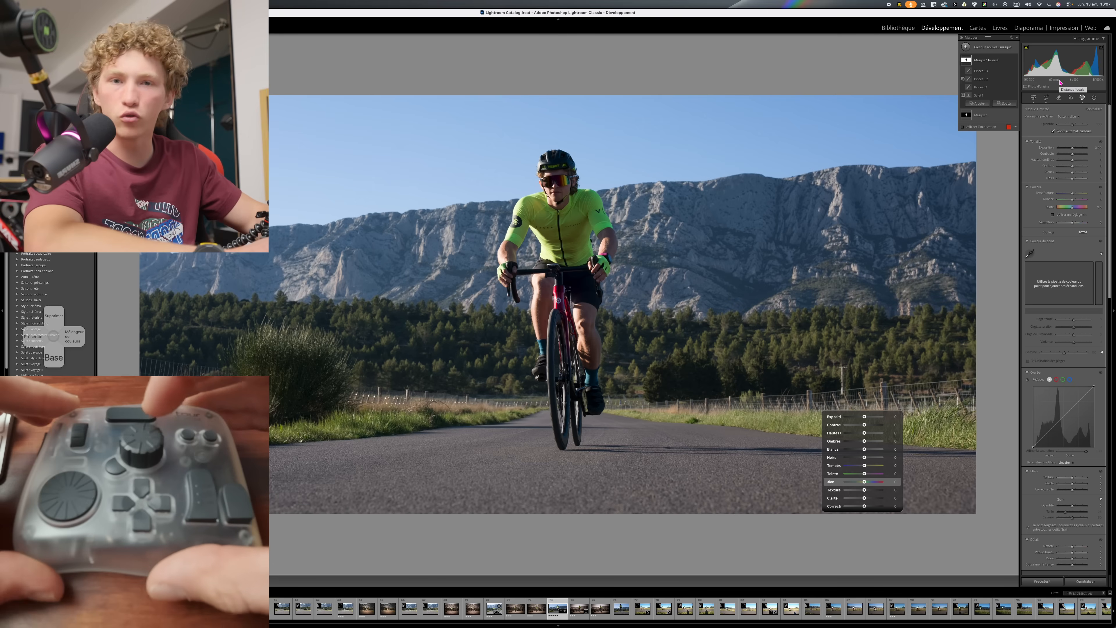
key(minus)
key(minus)
key(minus)
key(minus)
key(minus)
key(minus)
key(minus)
key(minus)
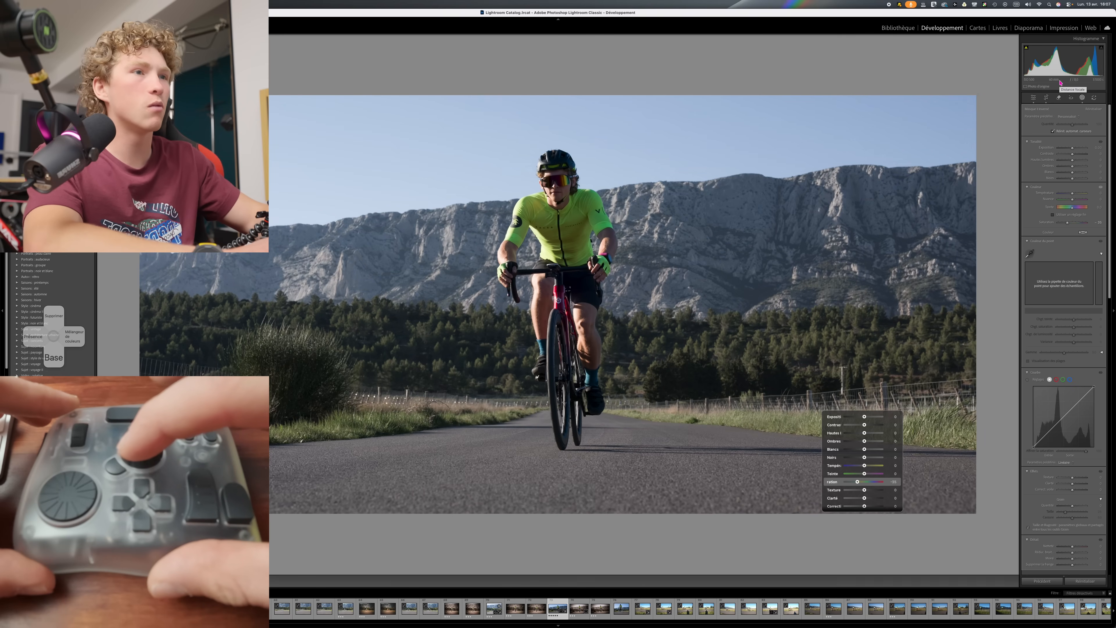
key(minus)
key(minus)
key(minus)
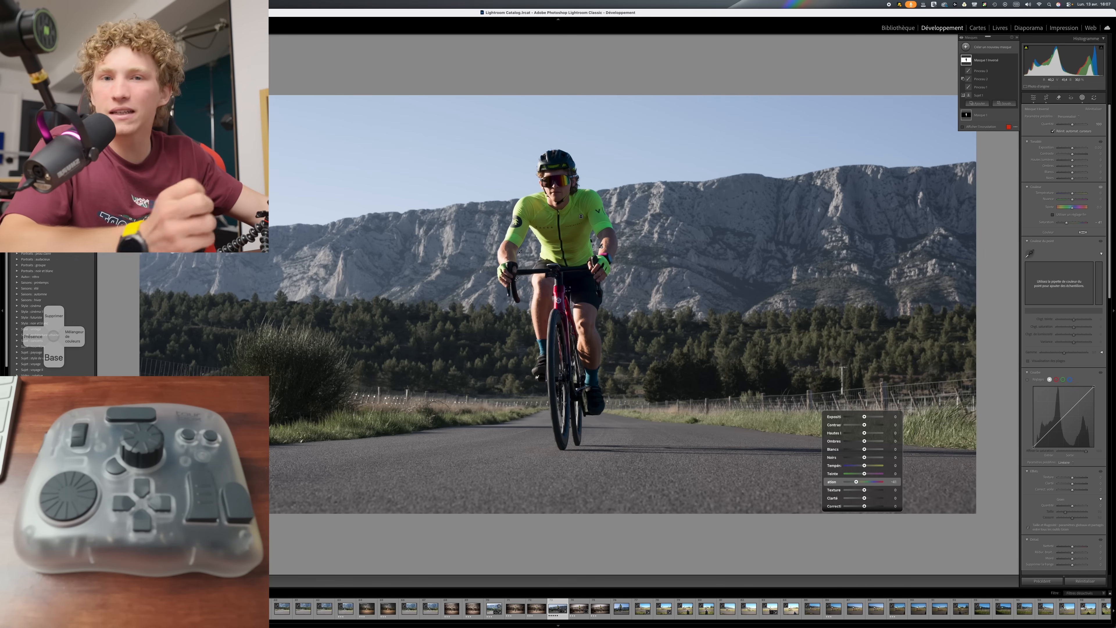
Raise the background mask's temperature to warm up the mountain, trees and road
key(Up)
key(Up)
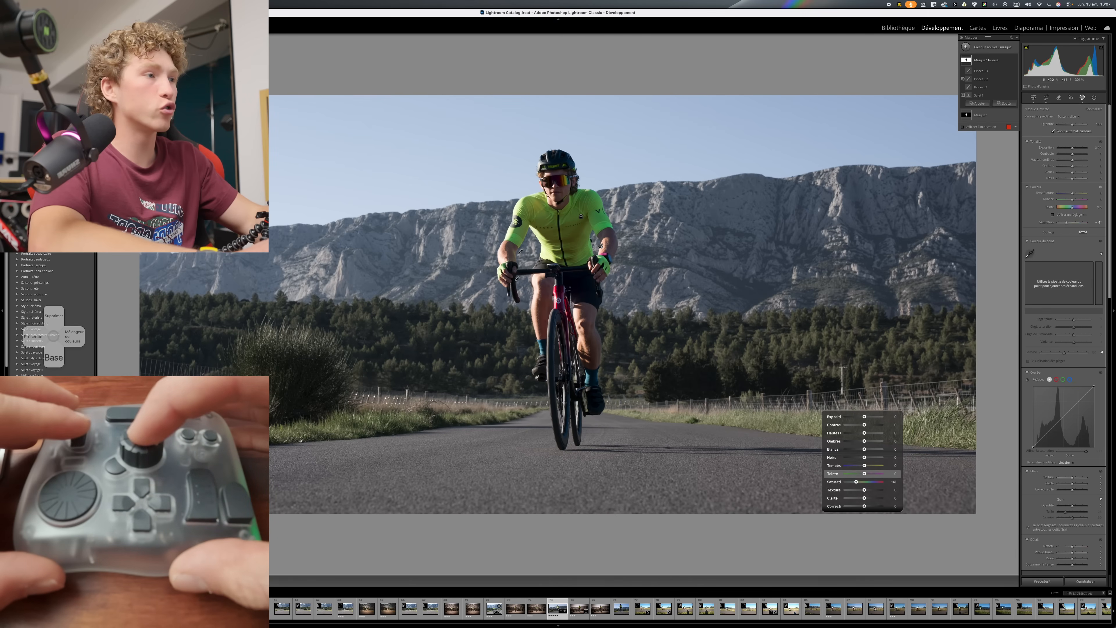
key(Right)
key(Right)
key(Right)
key(Right)
key(Right)
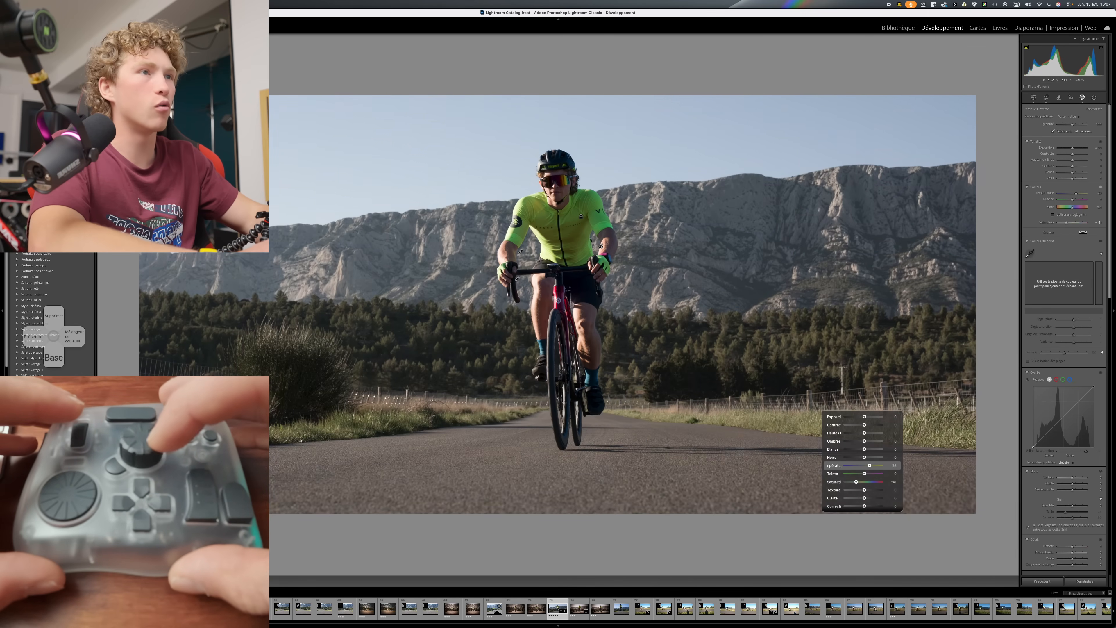
key(Right)
Shift the background mask's tint toward magenta
key(Down)
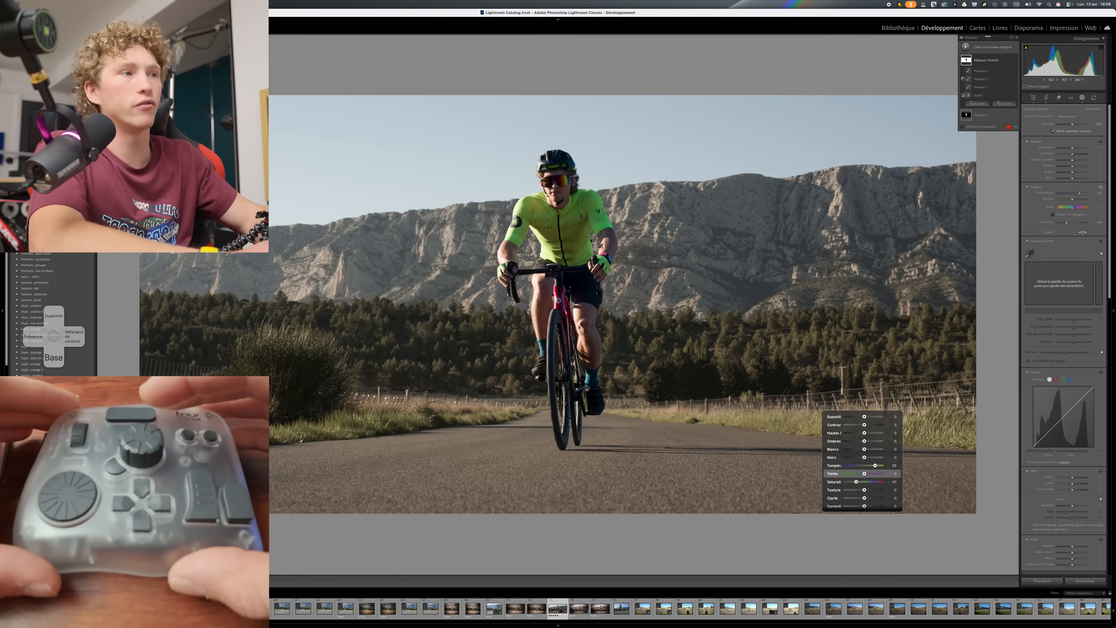
key(Right)
key(Right)
key(Right)
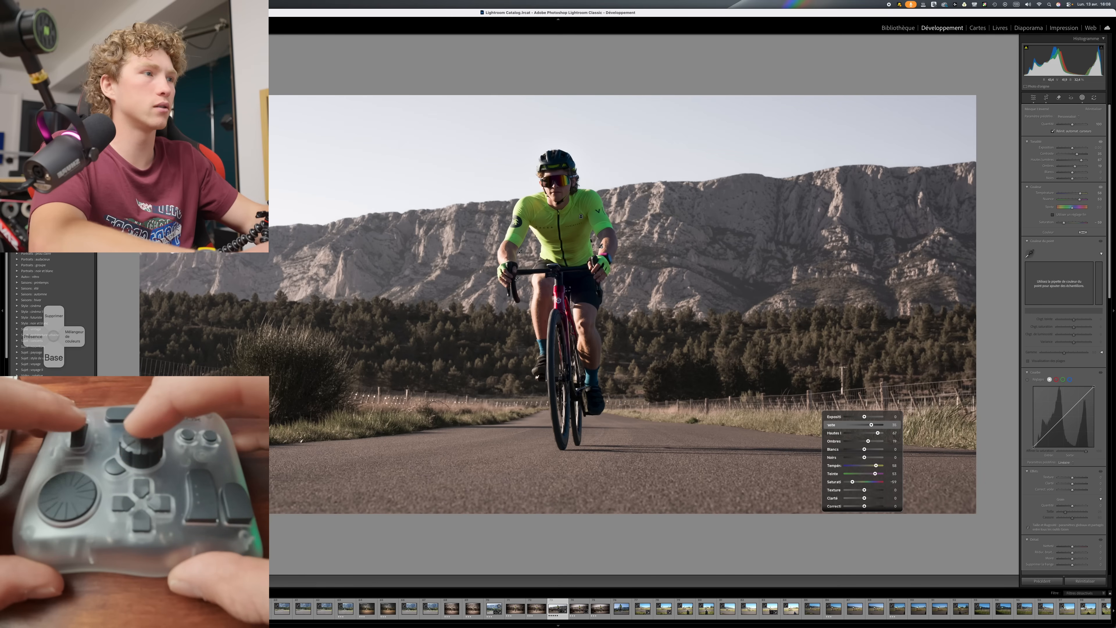
Raise the whites of the background mask slightly
key(Down)
key(Down)
key(Down)
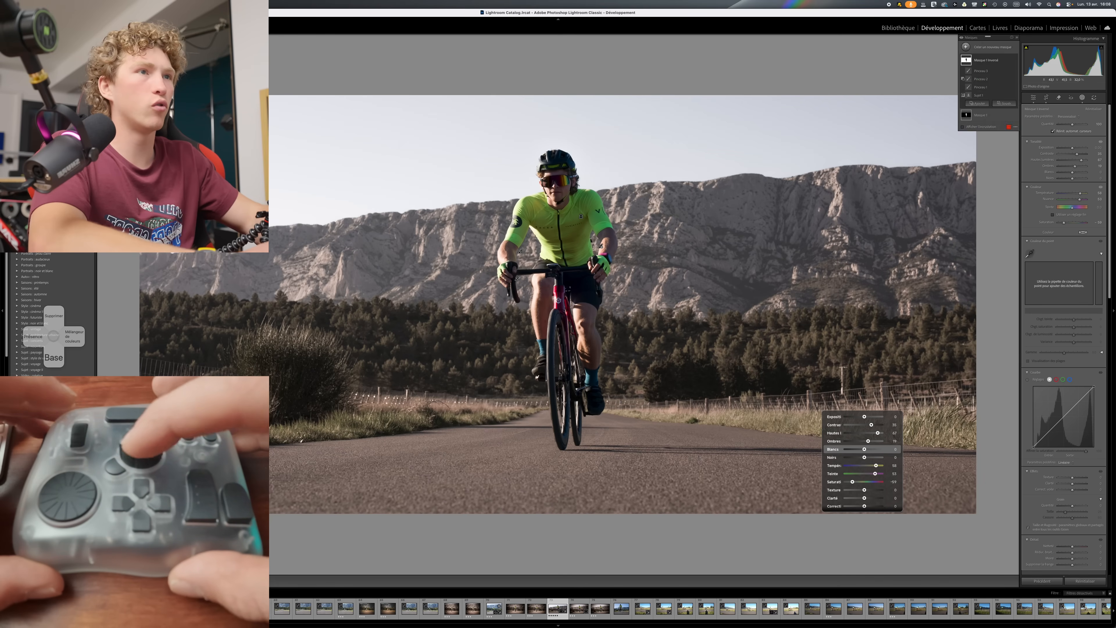
key(Right)
key(Right)
key(Right)
Increase the clarity of the background mask slightly to bring out detail in the landscape
key(Down)
key(Down)
key(Down)
key(Down)
key(Down)
key(Down)
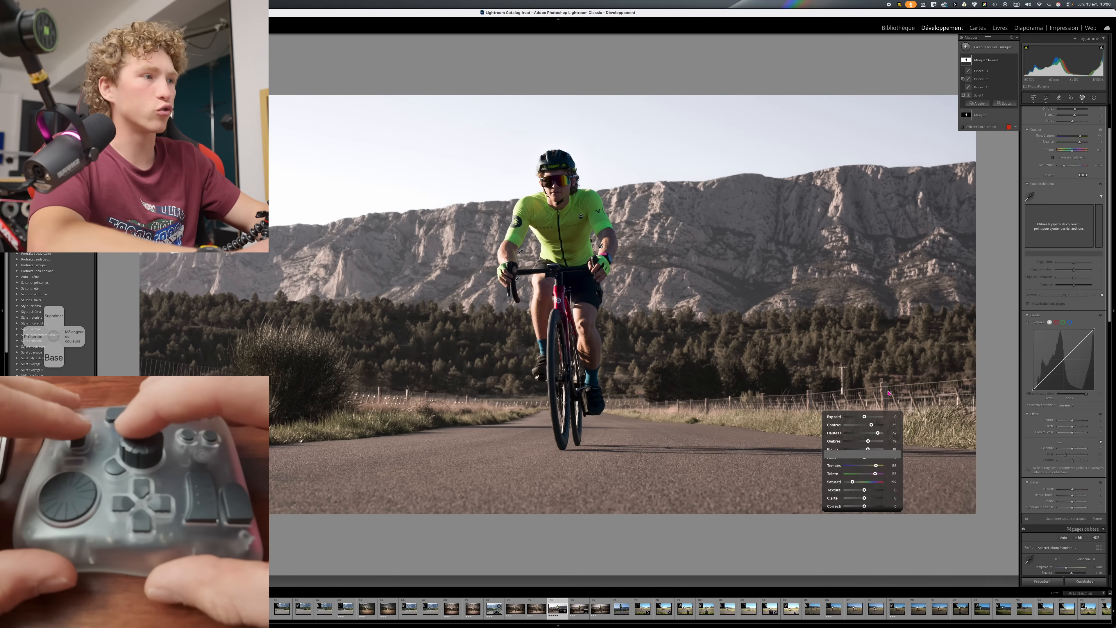
key(Right)
key(Right)
key(Right)
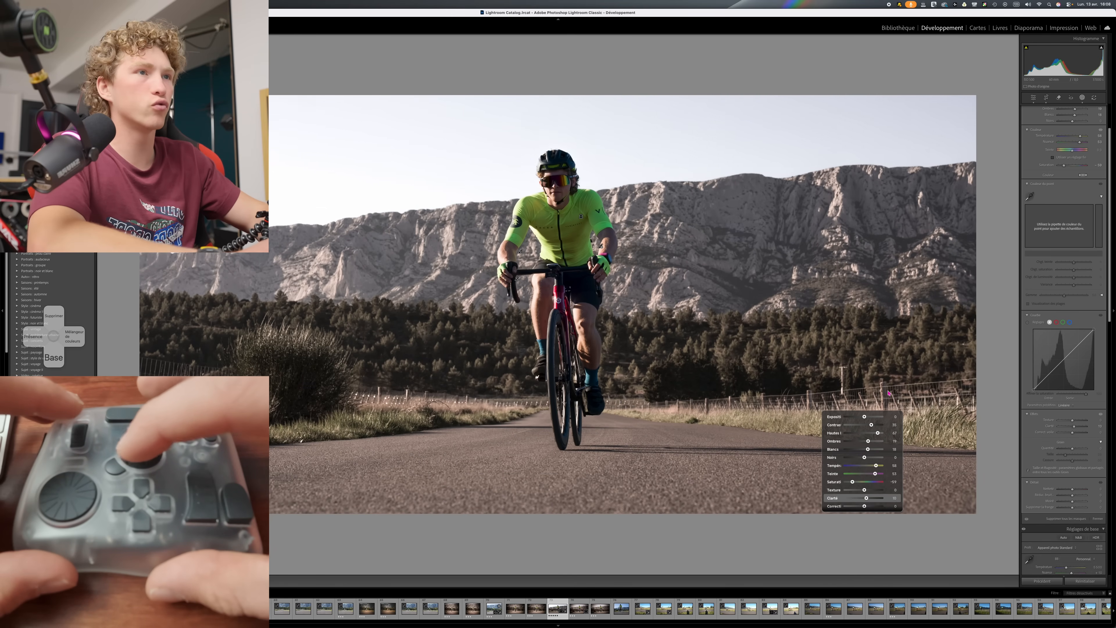
key(Left)
key(Left)
key(Left)
key(Left)
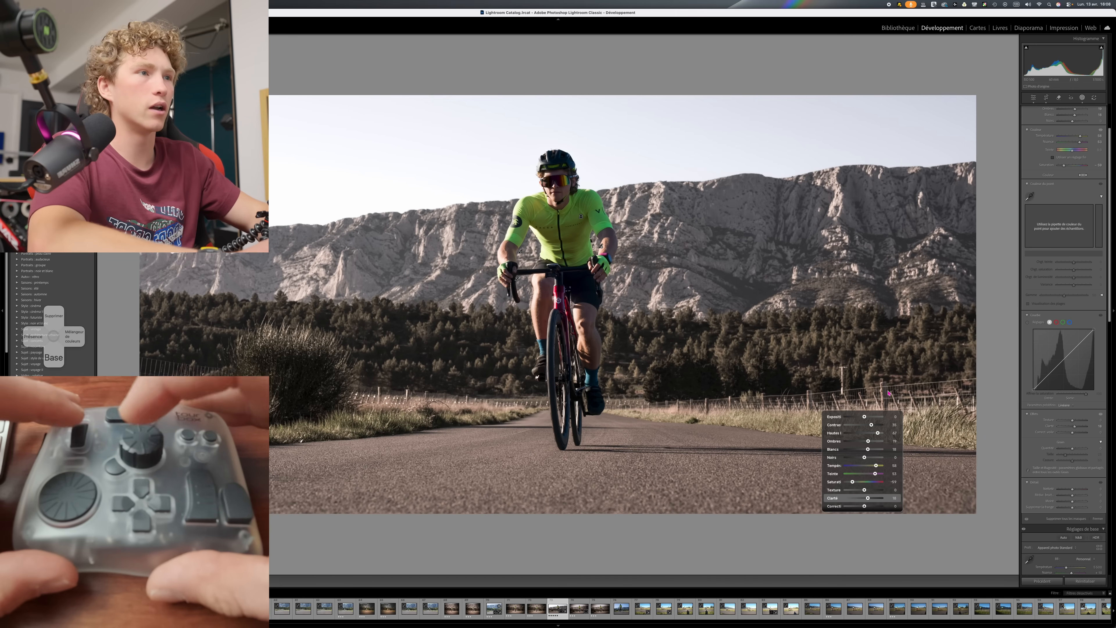
Fine-tune the tone and colour settings of the inverted background mask
key(Up)
key(Up)
key(Up)
key(Up)
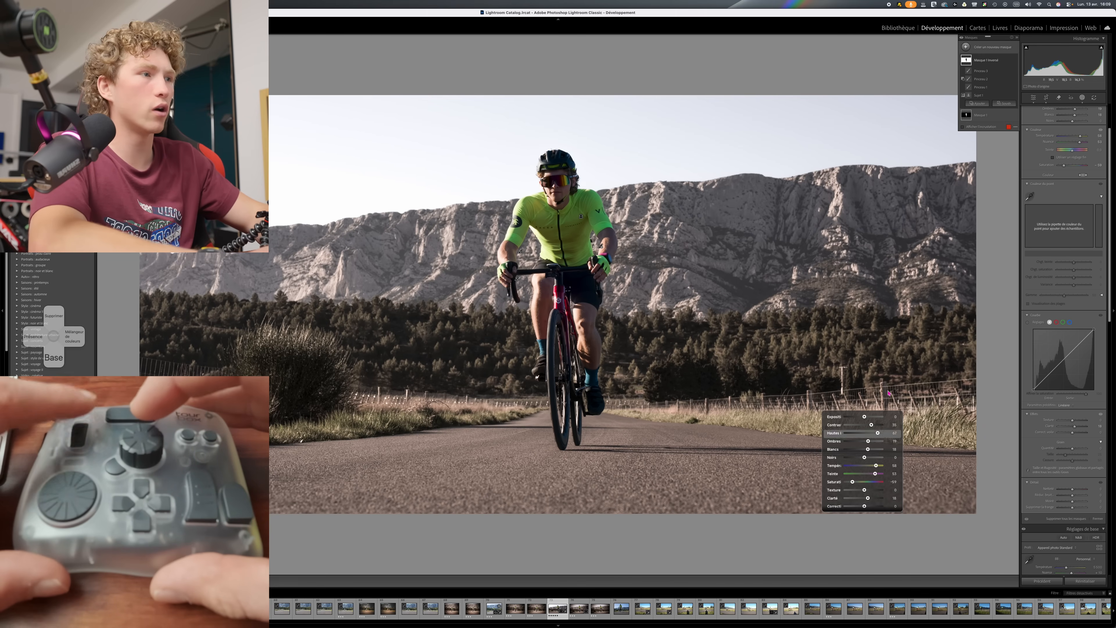
key(Down)
key(Down)
key(Down)
key(Down)
key(Down)
key(Right)
key(Right)
key(Right)
key(Right)
key(Right)
key(Right)
key(Right)
key(Right)
key(Right)
key(Right)
key(Right)
key(Right)
key(Right)
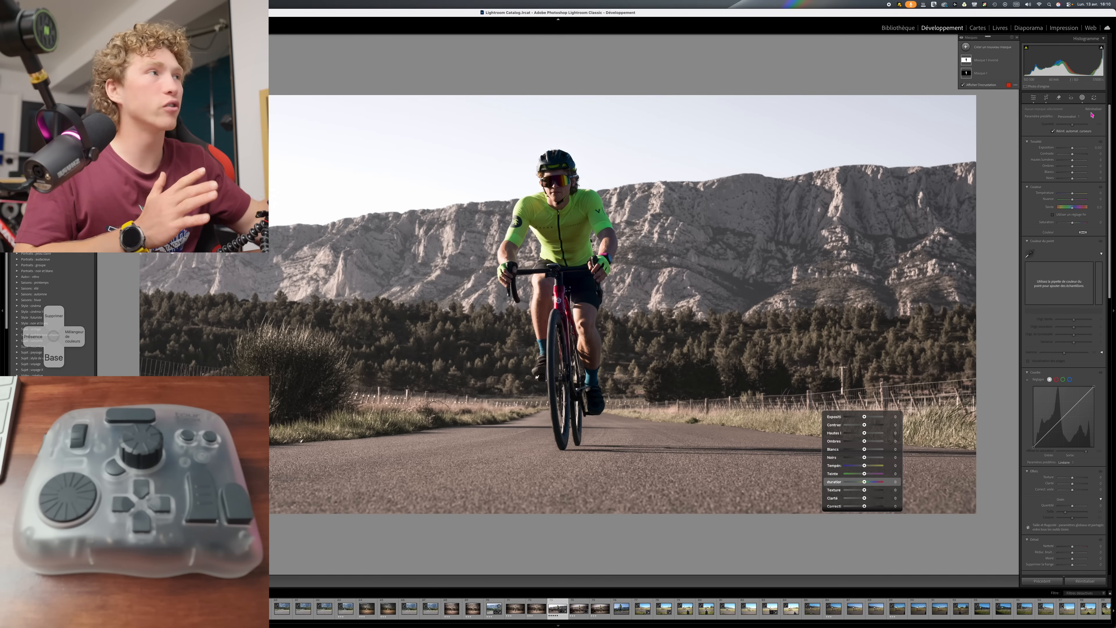
Try the black-and-white treatment on the whole photo
click(1033, 99)
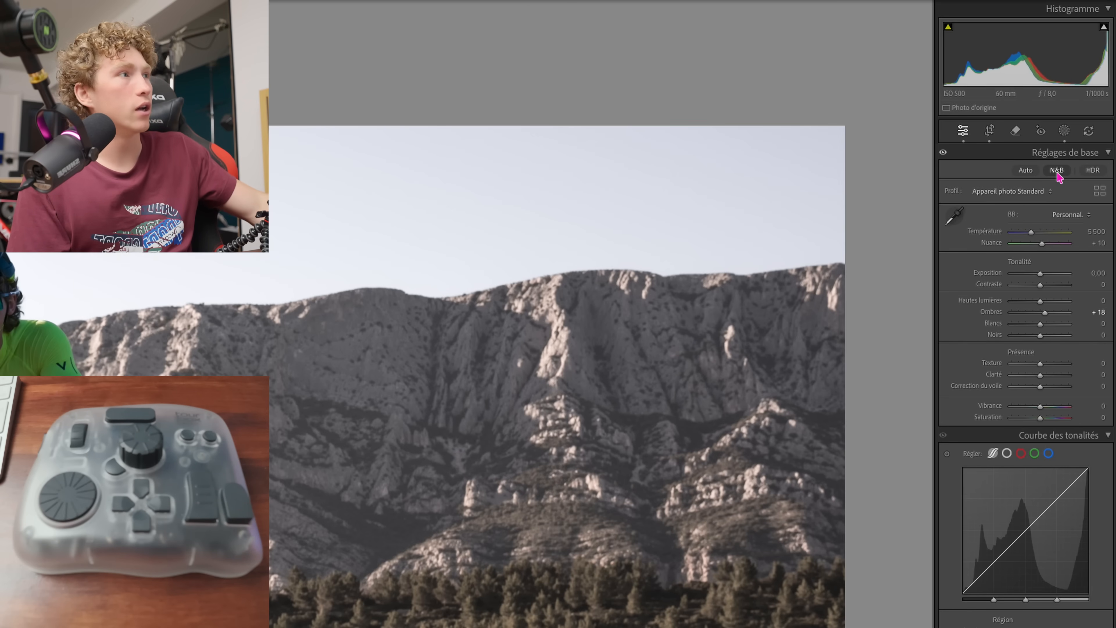
click(1057, 170)
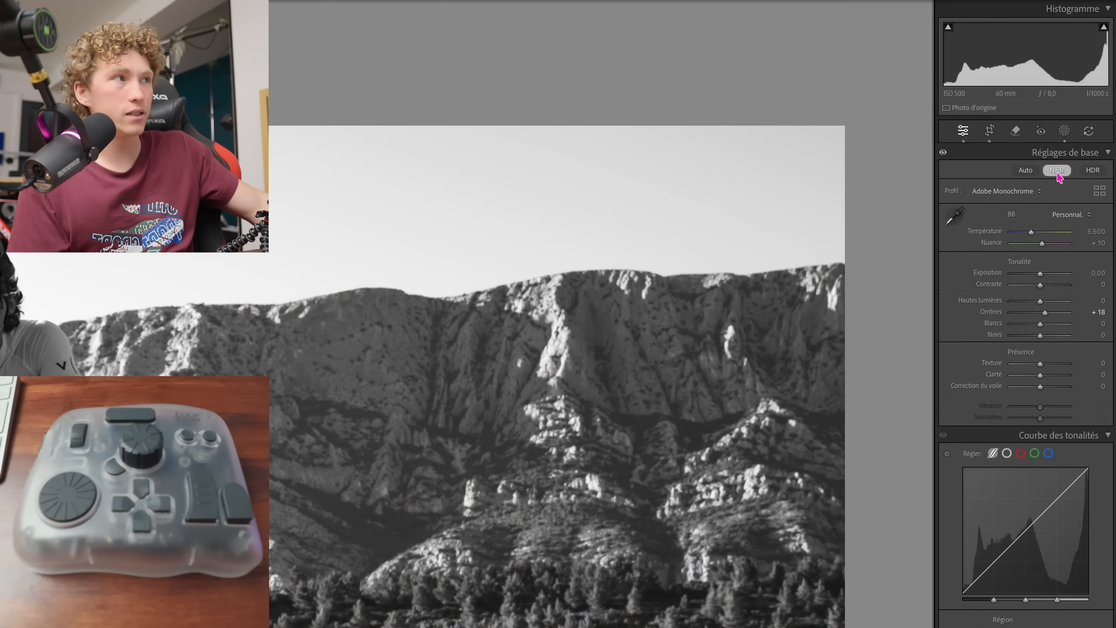
click(1058, 176)
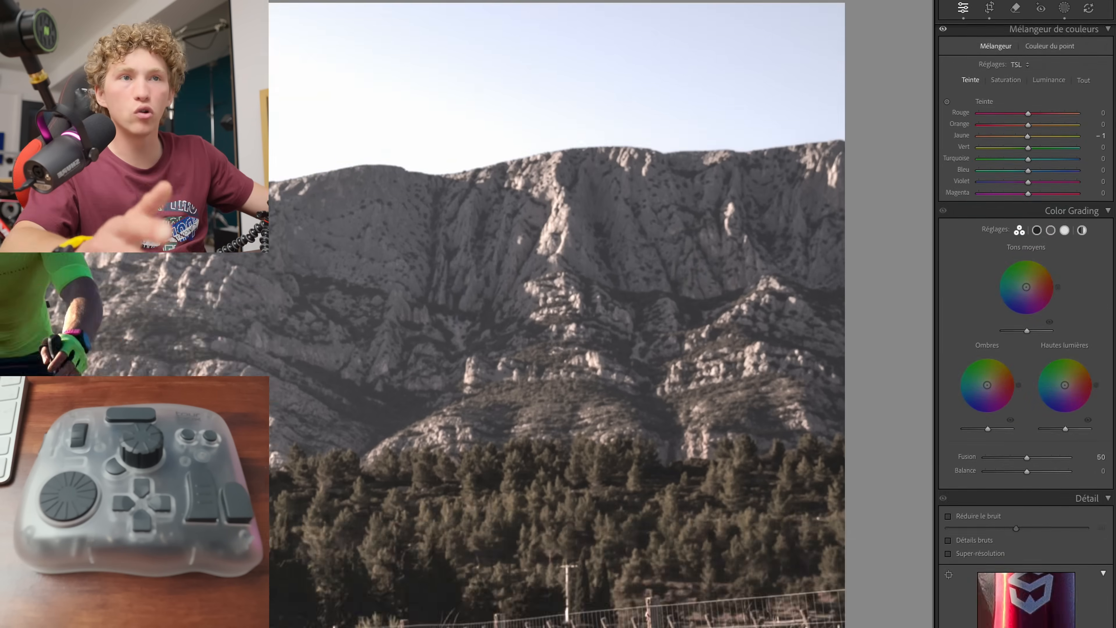
Add a dark post-crop vignette around the photo's edges, shape its falloff, and moderate its strength
drag(1039, 452, 1011, 456)
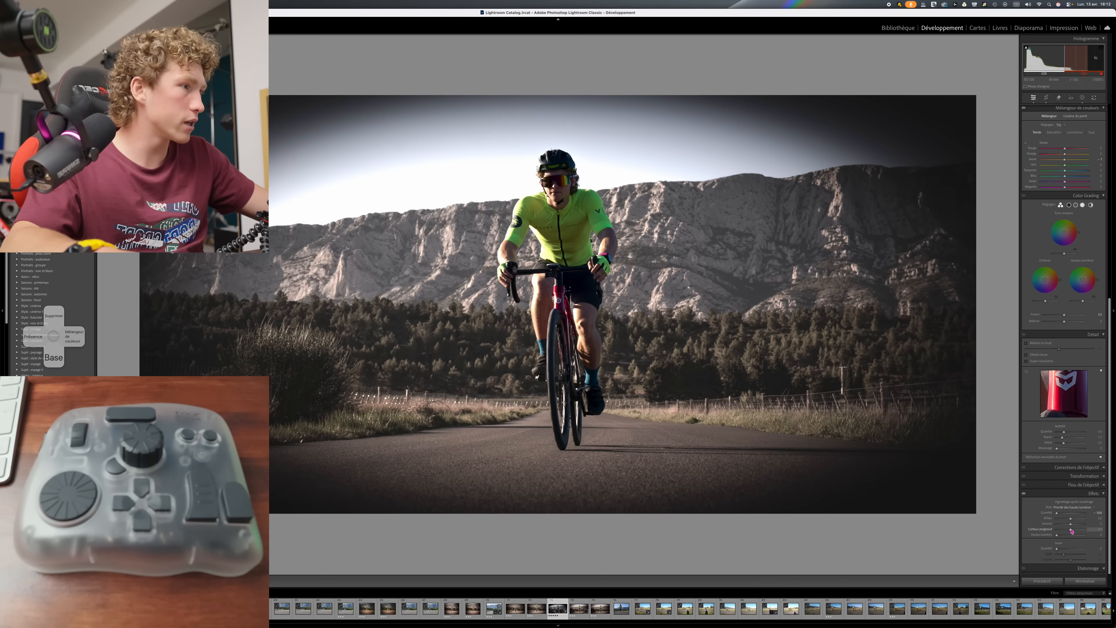
mouse_move(1071, 531)
mouse_down()
mouse_move(1057, 531)
mouse_move(1075, 531)
mouse_move(1062, 521)
mouse_up()
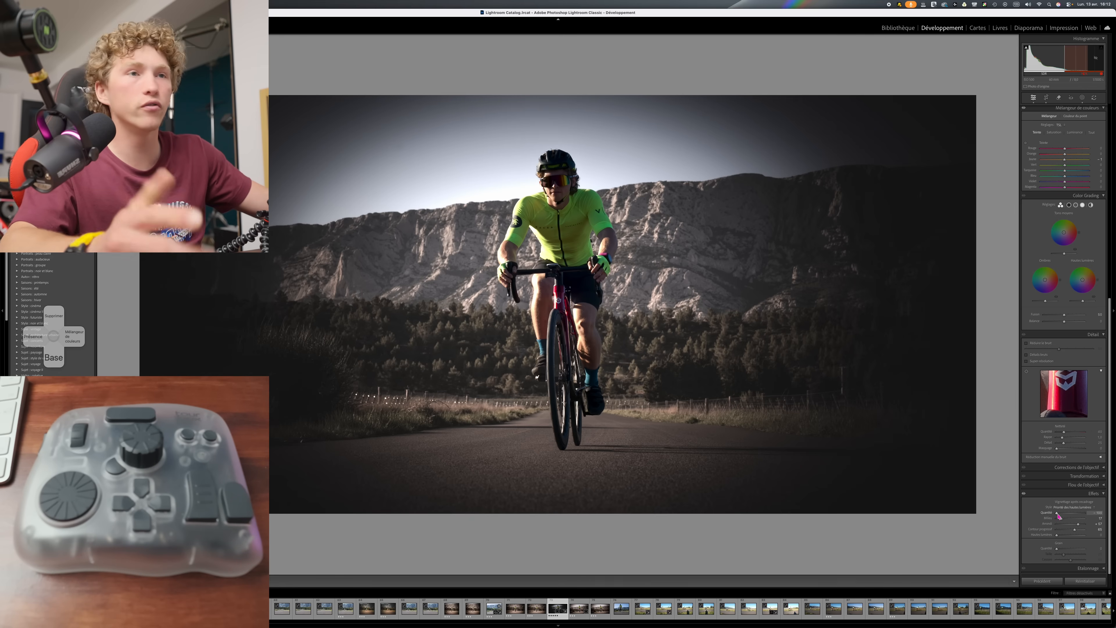
drag(1057, 514, 1062, 514)
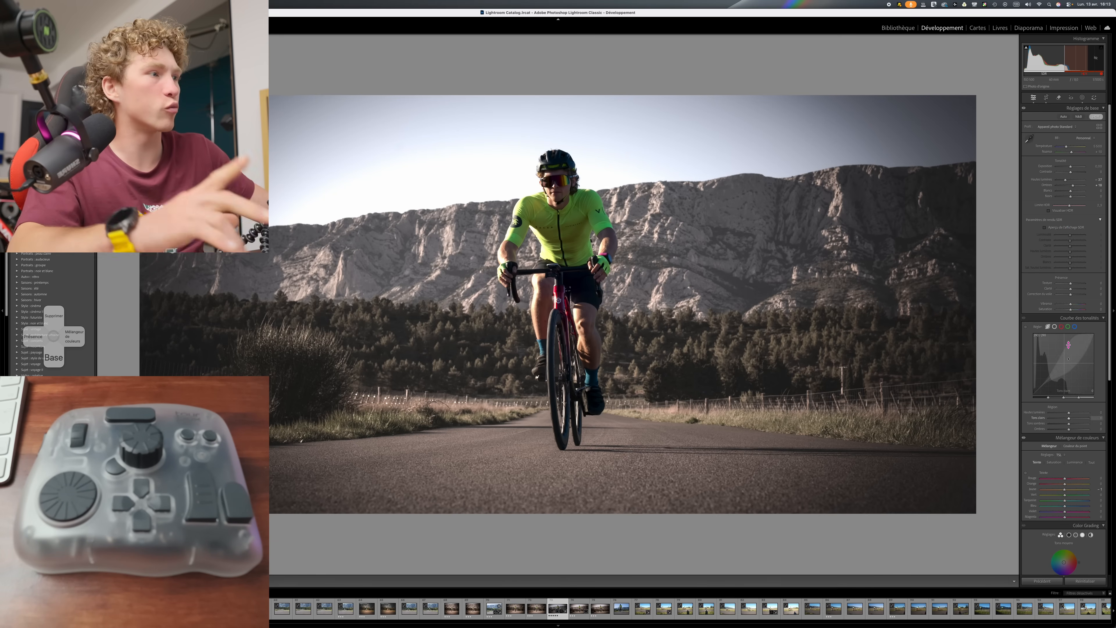
Tint the photo's highlights toward a warm yellow-orange with Color Grading
scroll(1077, 374, down, 5)
scroll(1084, 398, down, 3)
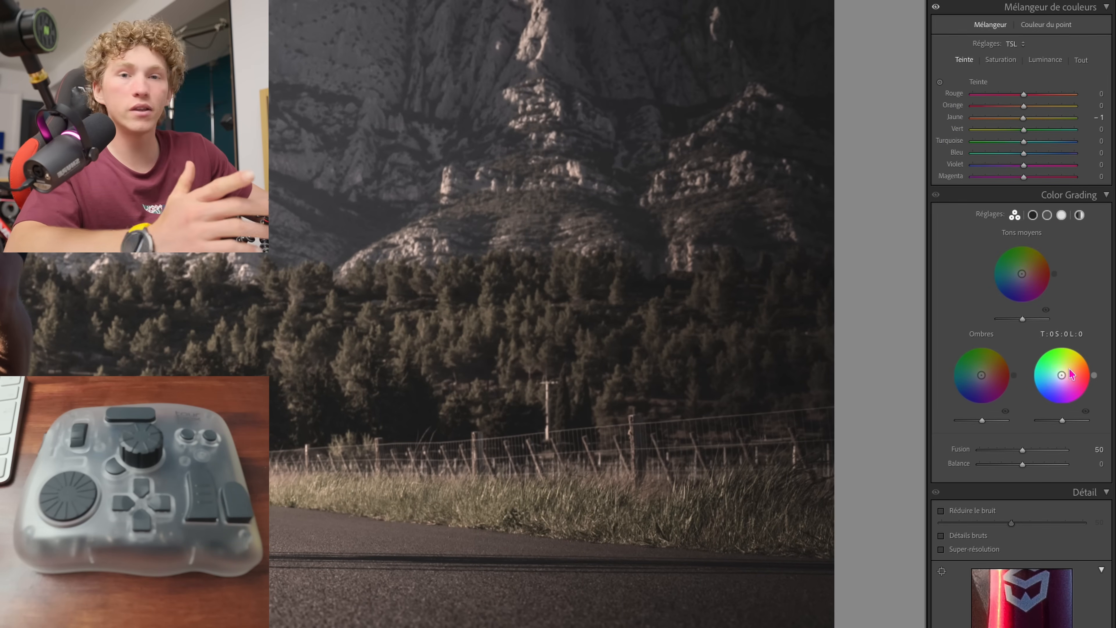
drag(1062, 375, 1063, 374)
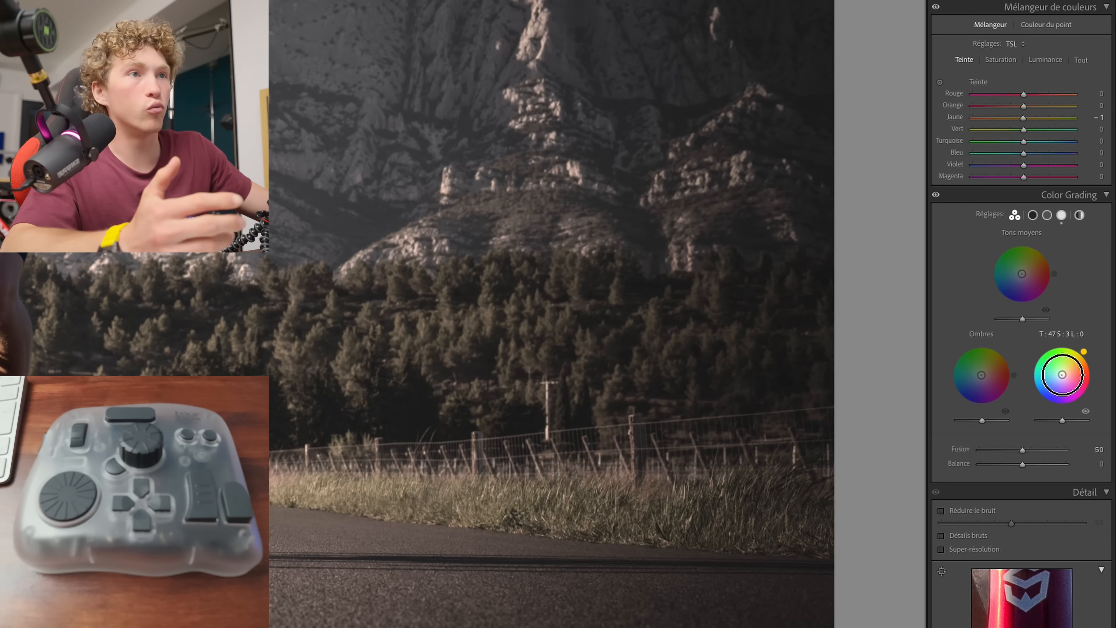
drag(1062, 375, 1084, 361)
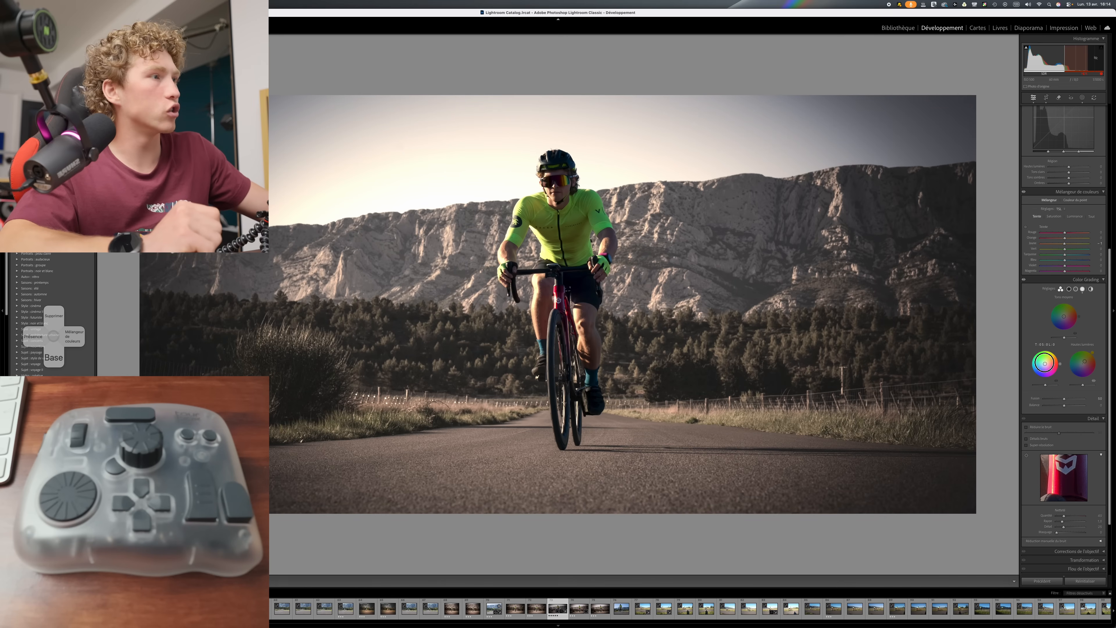
Increase the texture of the inverted background mask to bring out detail in the landscape
scroll(1045, 365, up, 8)
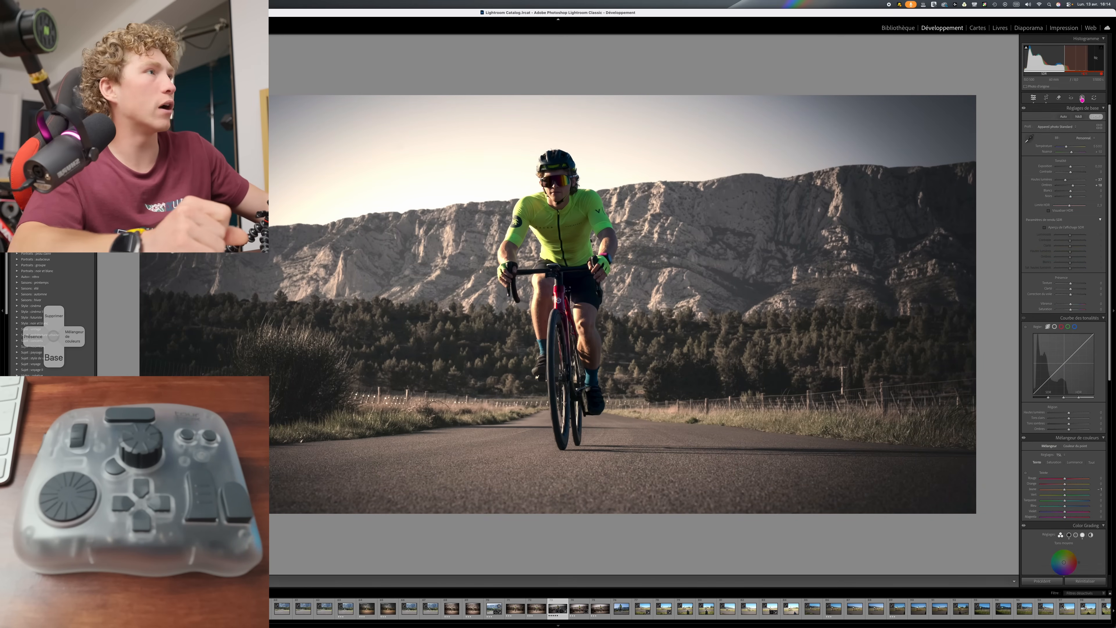
click(1081, 98)
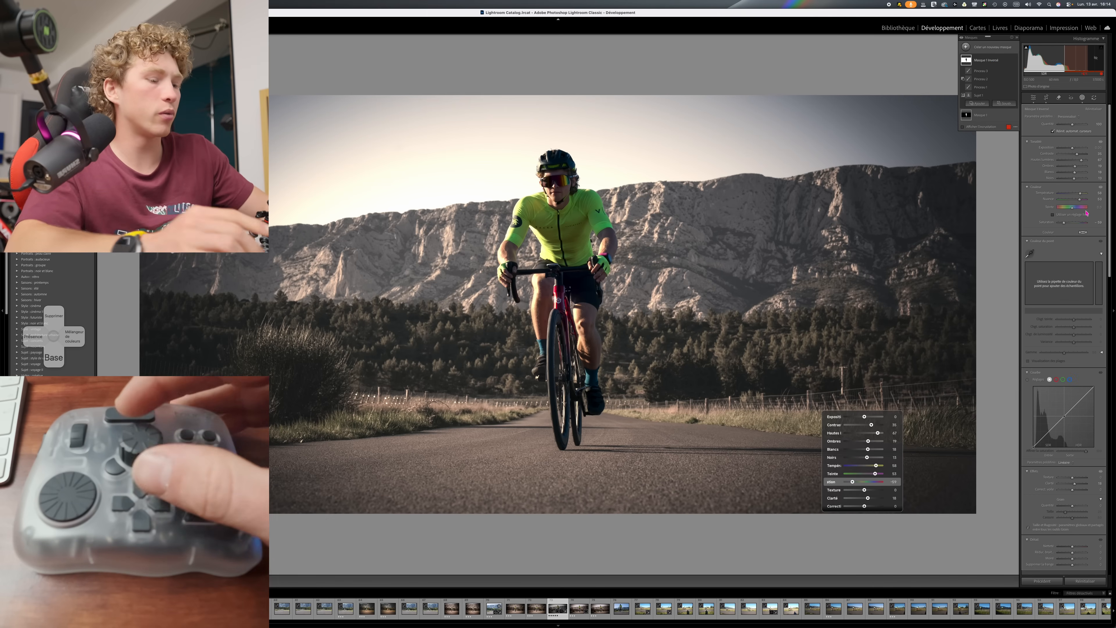
key(Down)
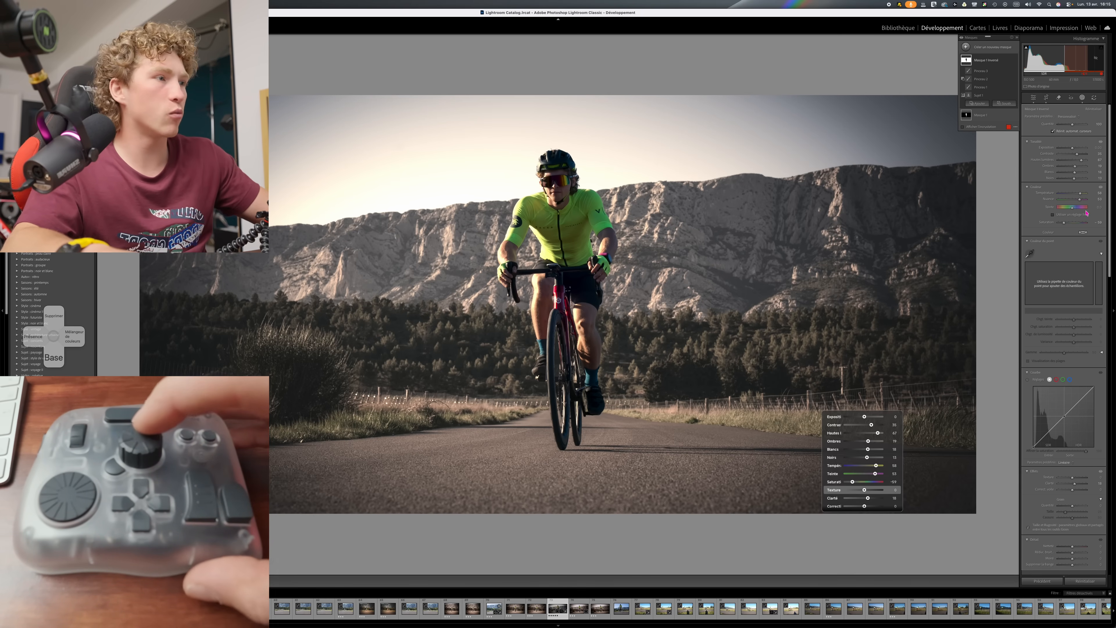
key(plus)
key(plus)
key(plus)
key(plus)
key(plus)
key(period)
key(period)
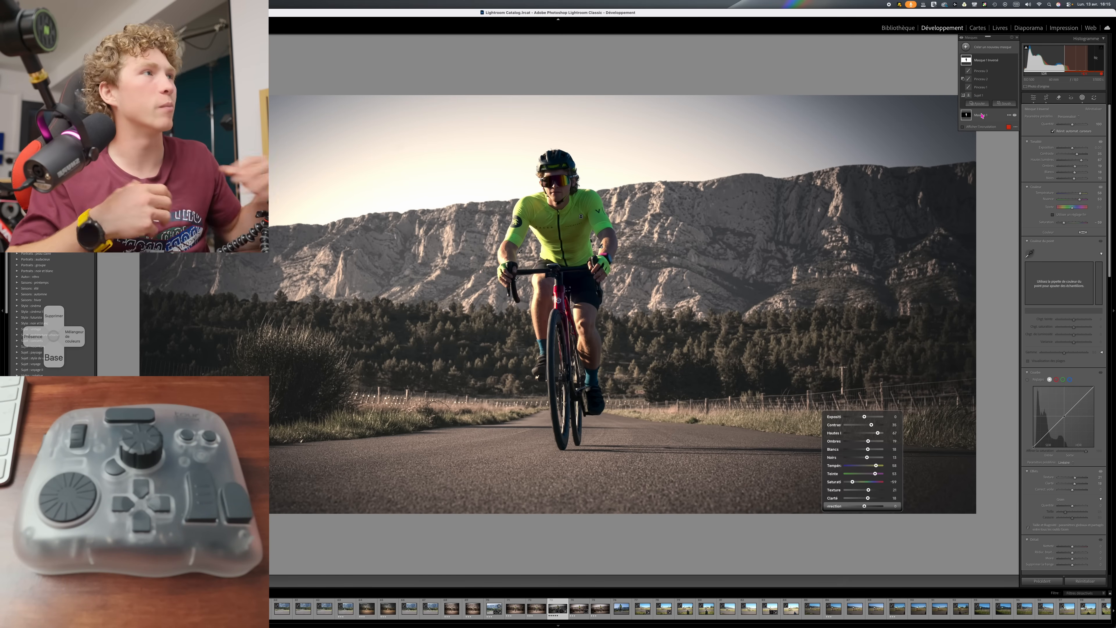
Raise the exposure of the rider's subject mask slightly
click(981, 115)
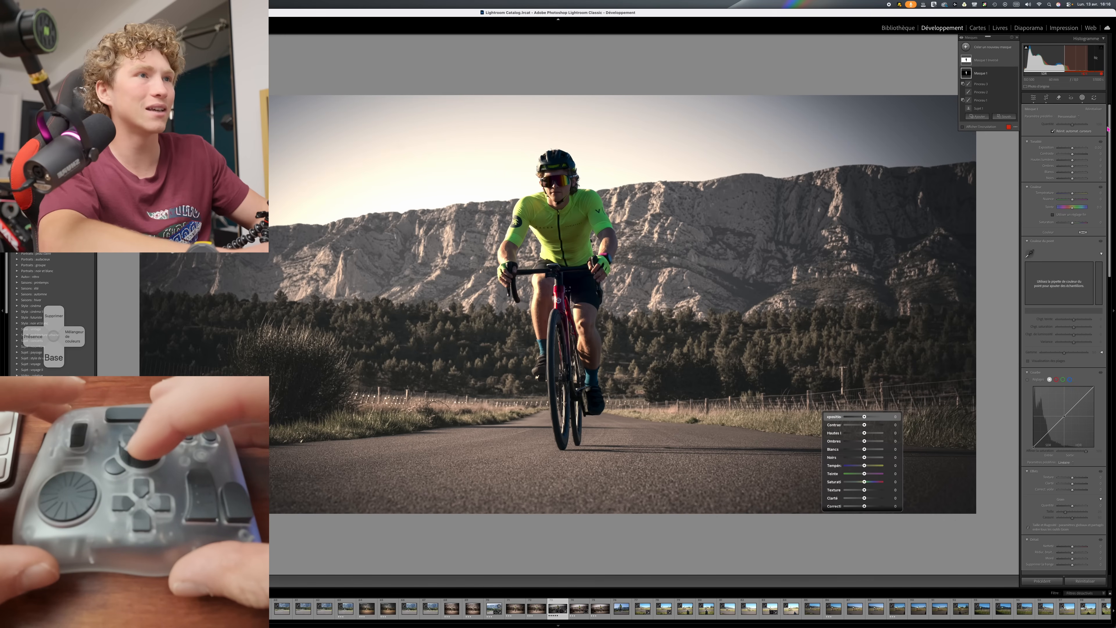
key(plus)
key(plus)
key(plus)
key(plus)
key(plus)
key(plus)
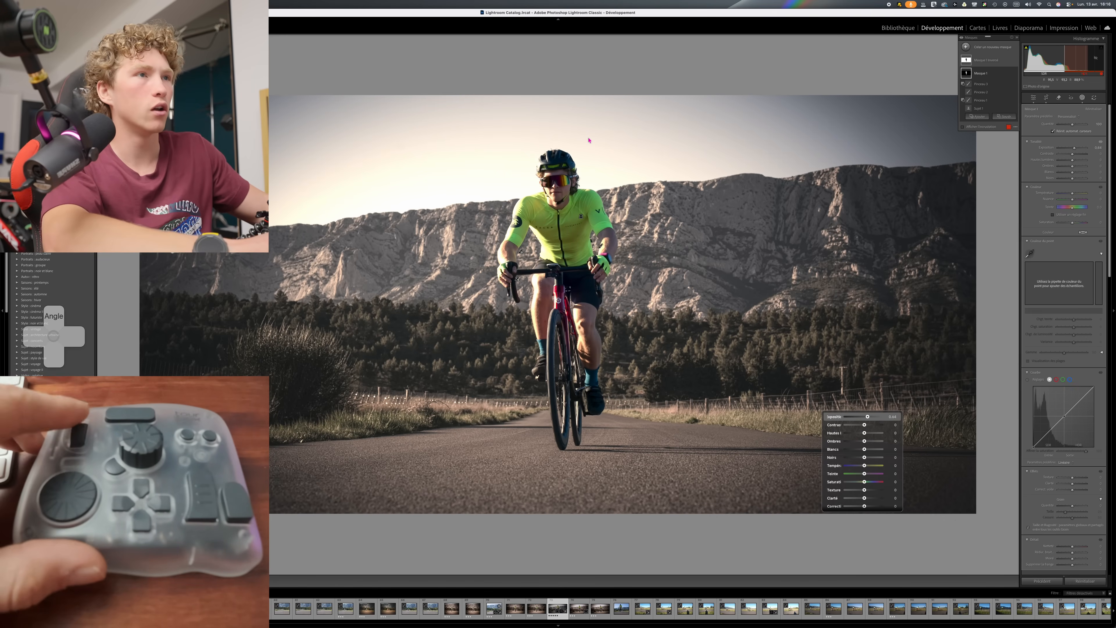
key(super+equal)
key(super+equal)
key(super+equal)
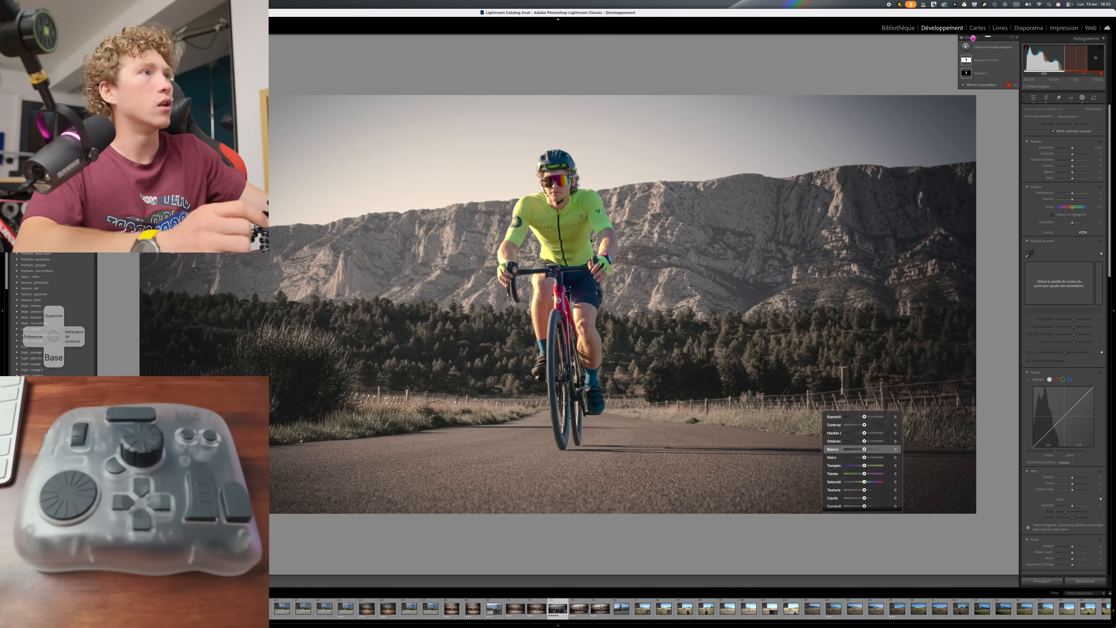
Paint a new brush mask over the rider's sunlit sleeve and leg, and lower its highlights and exposure
click(975, 46)
click(996, 108)
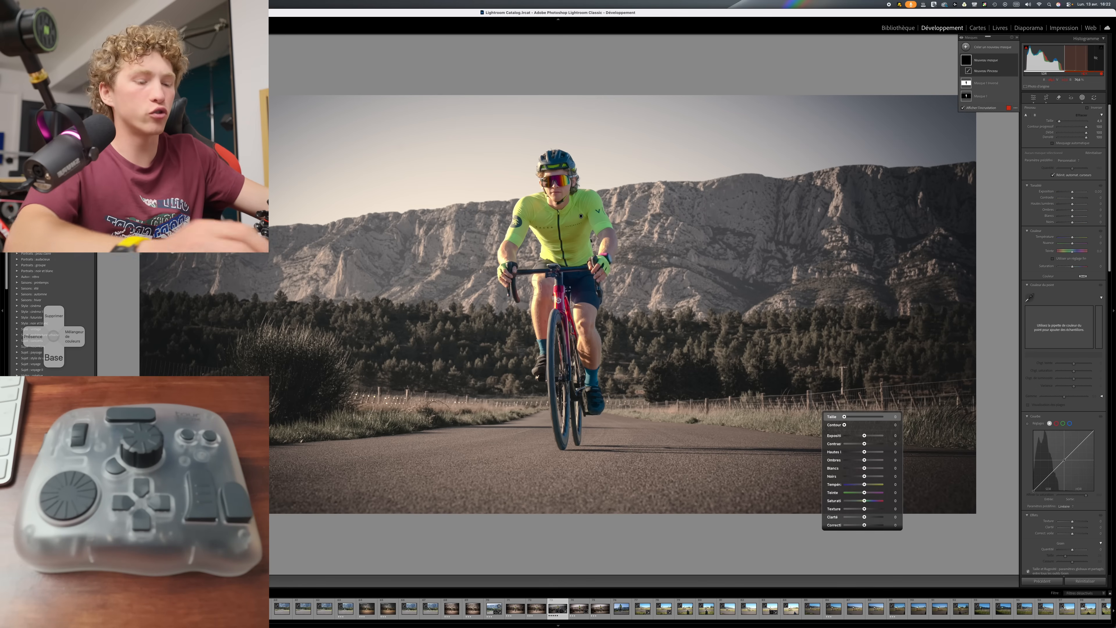
key(super+=)
key(super+=)
key(super+=)
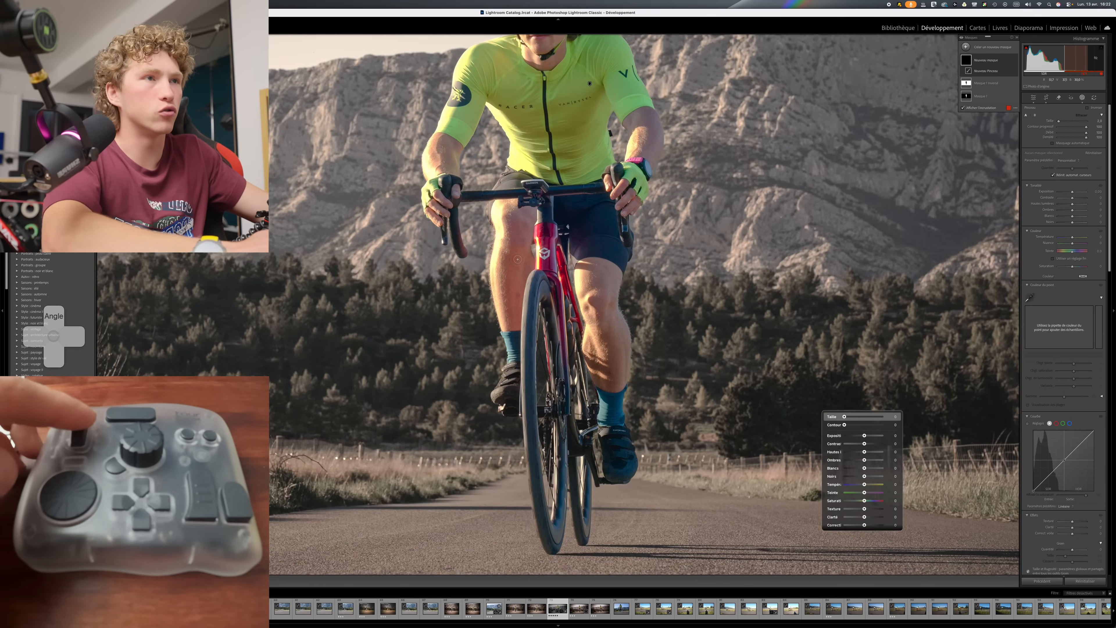
scroll(472, 159, down, 2)
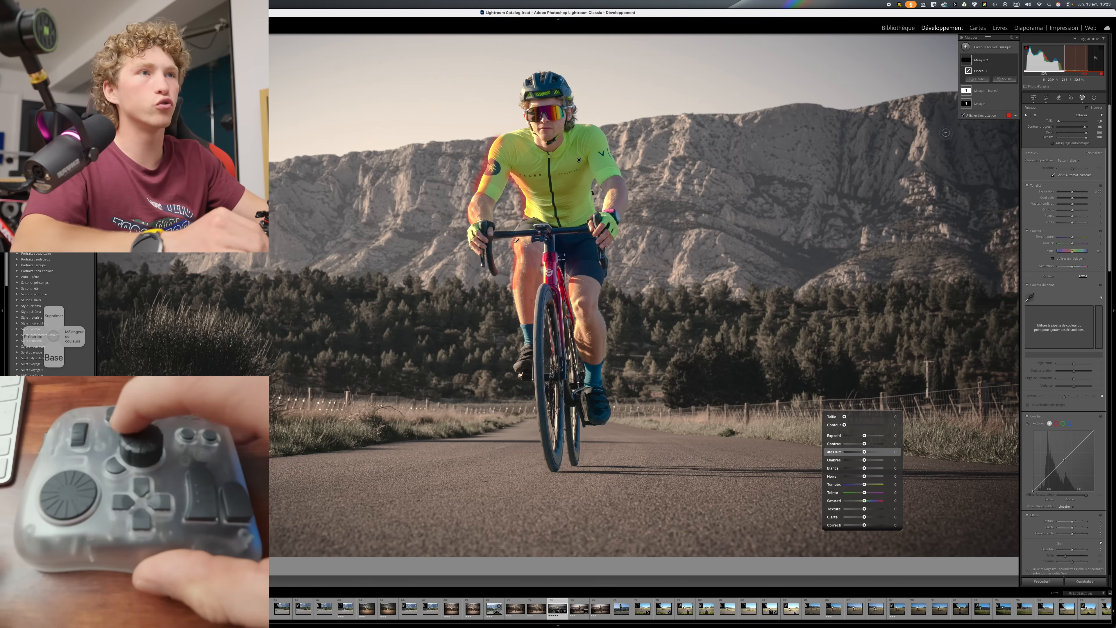
key(minus)
key(plus)
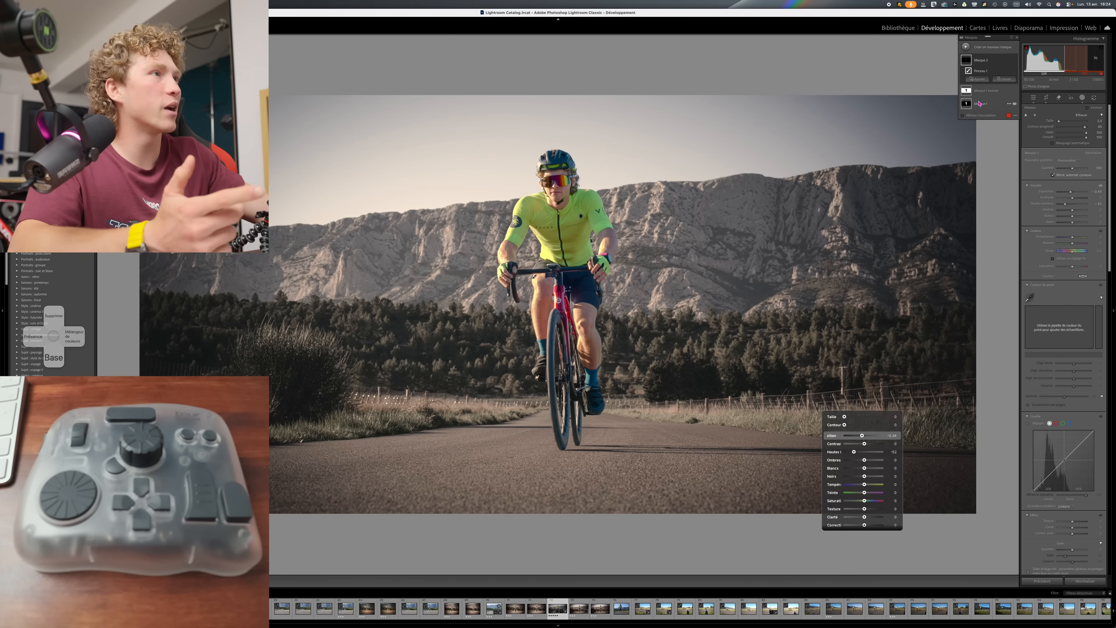
Add a linear gradient mask over the road in the foreground
key(m)
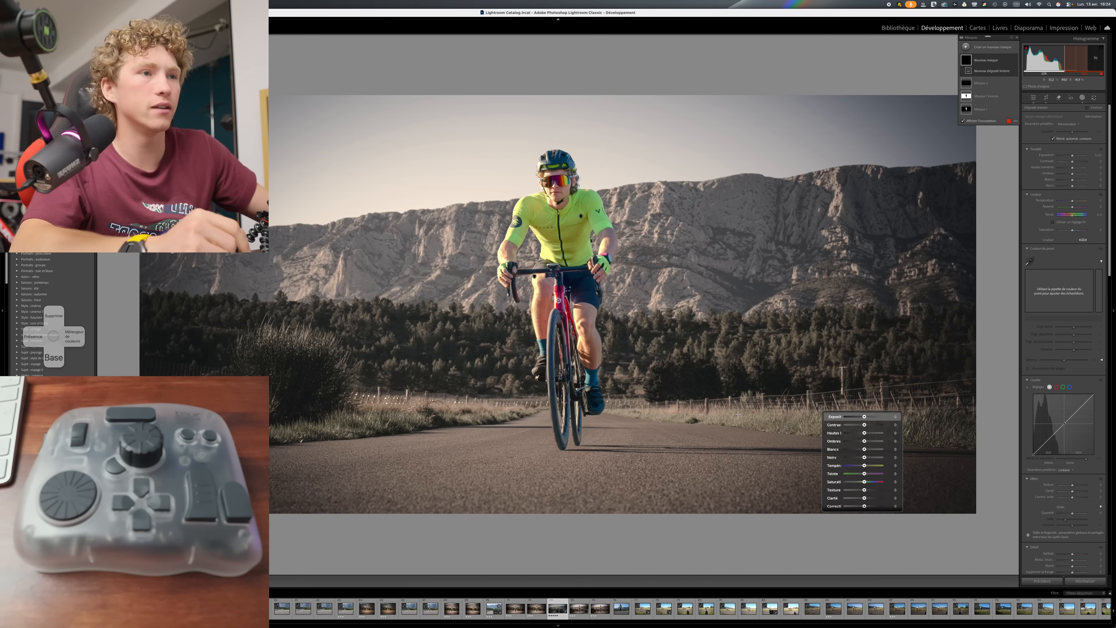
drag(482, 465, 497, 322)
drag(490, 387, 510, 456)
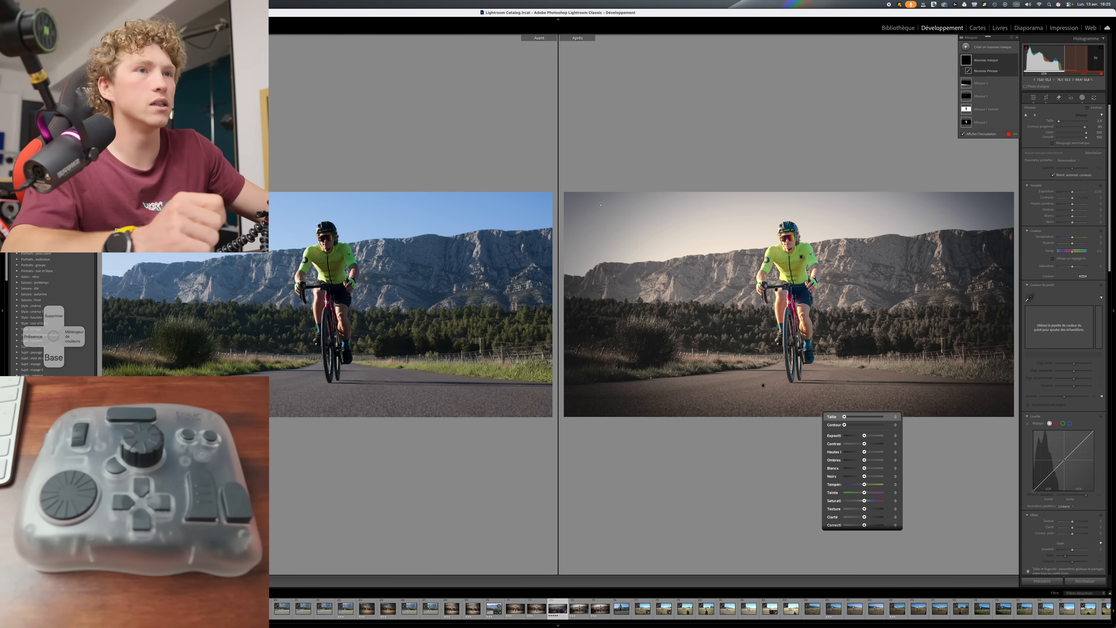
key(super+=)
key(super+=)
key(super+=)
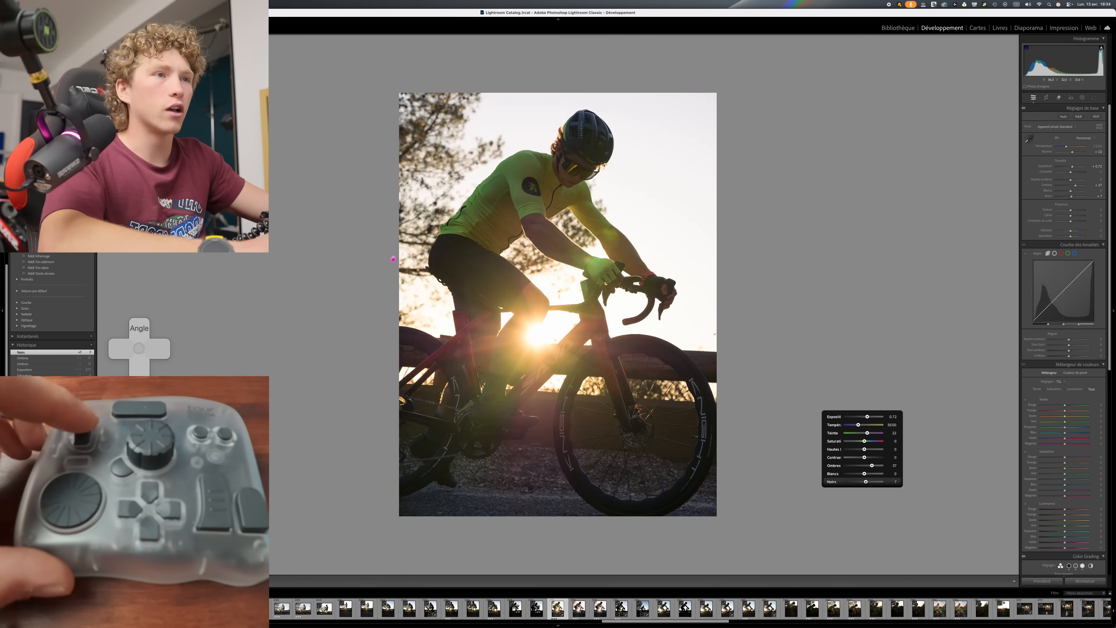
key(super+equal)
key(super+equal)
key(super+equal)
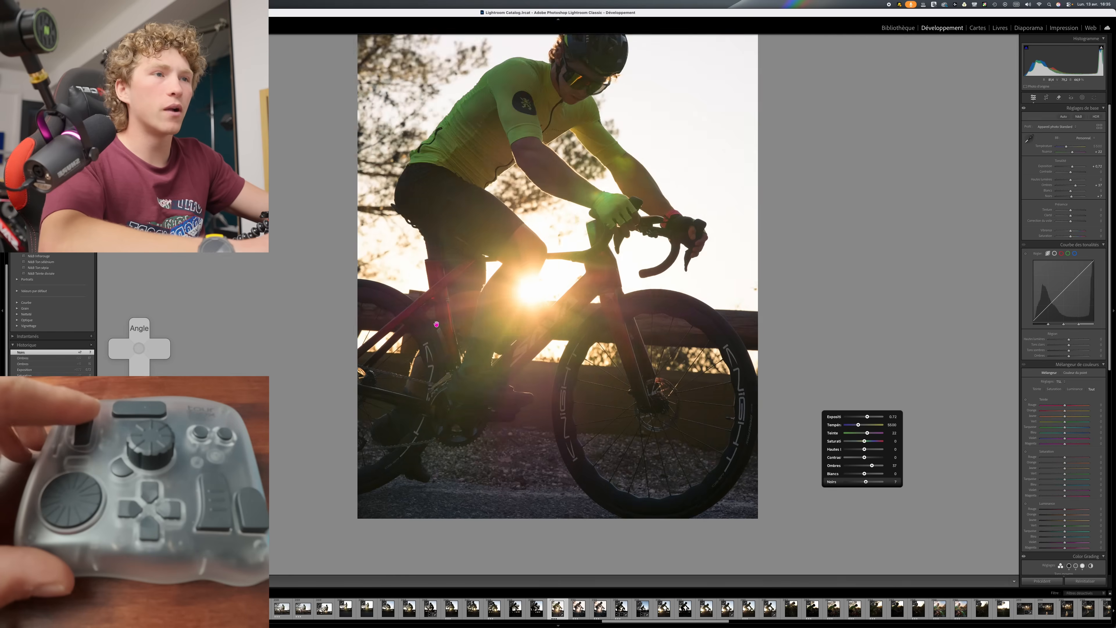
key(super+minus)
key(super+minus)
key(super+minus)
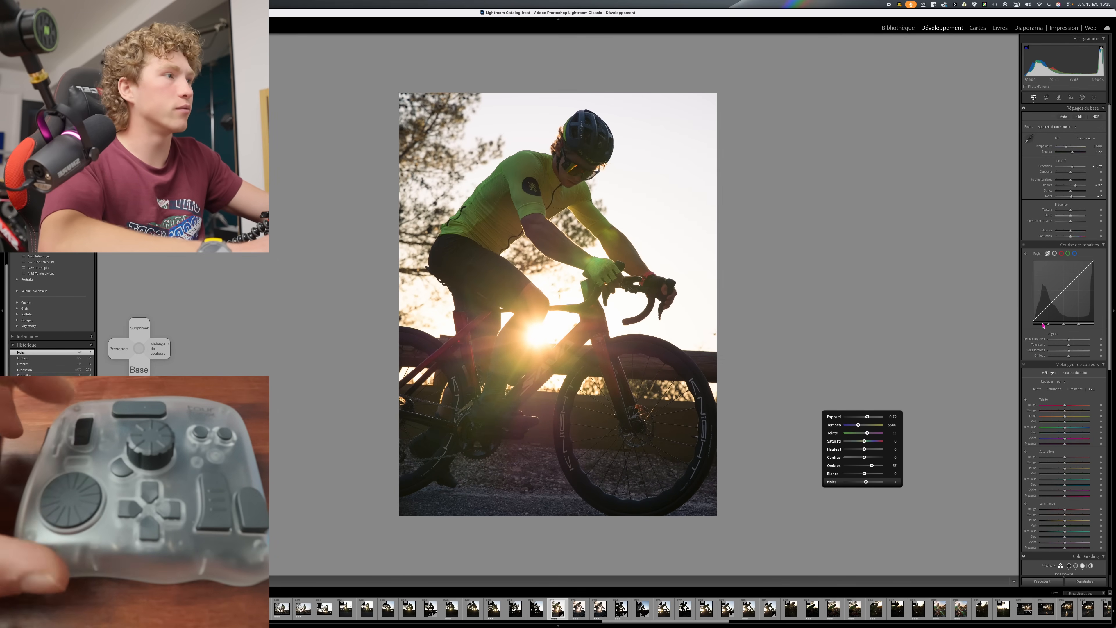
Enable noise reduction in the detail settings of the backlit cyclist photo
scroll(1059, 347, down, 7)
scroll(1068, 546, down, 2)
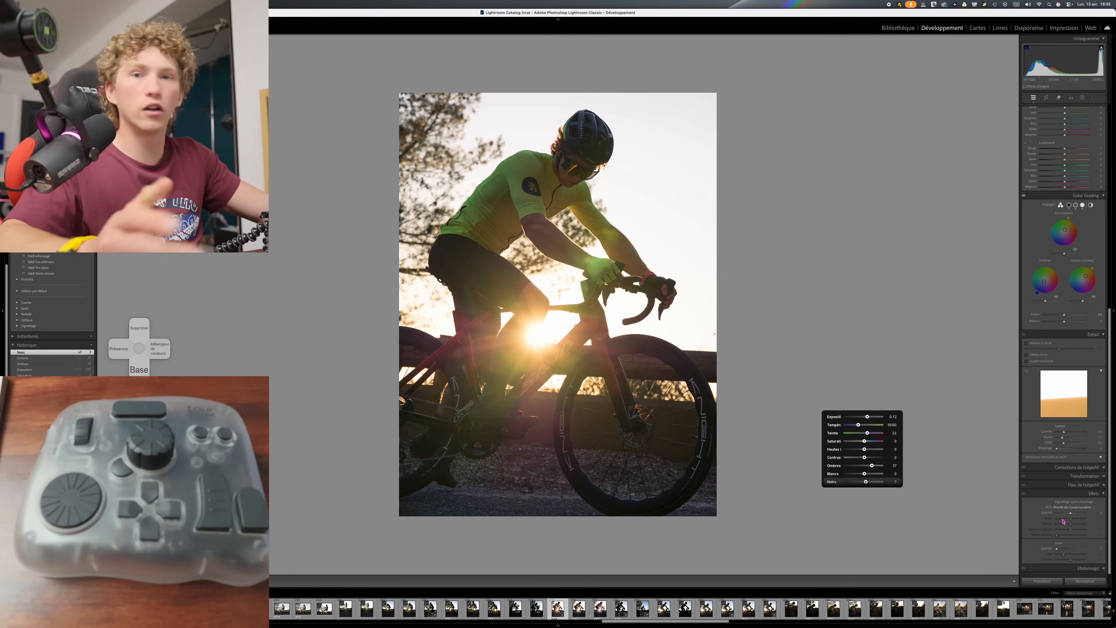
click(1028, 345)
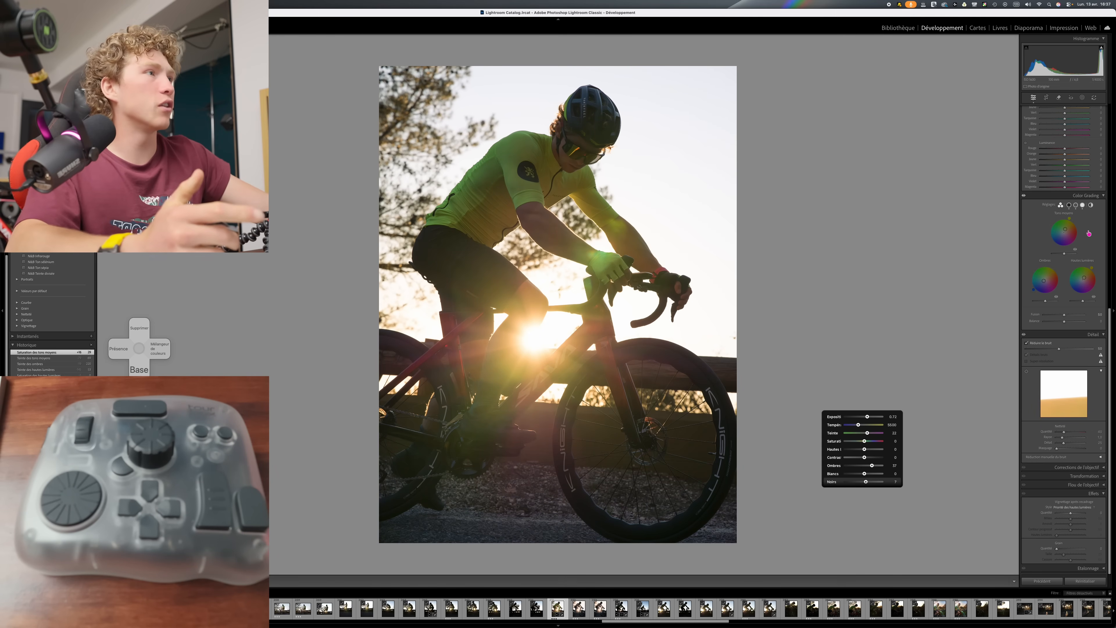
Convert the backlit cyclist photo to black and white and darken the yellows in the black-and-white mix
scroll(1088, 233, up, 2)
scroll(1089, 234, up, 15)
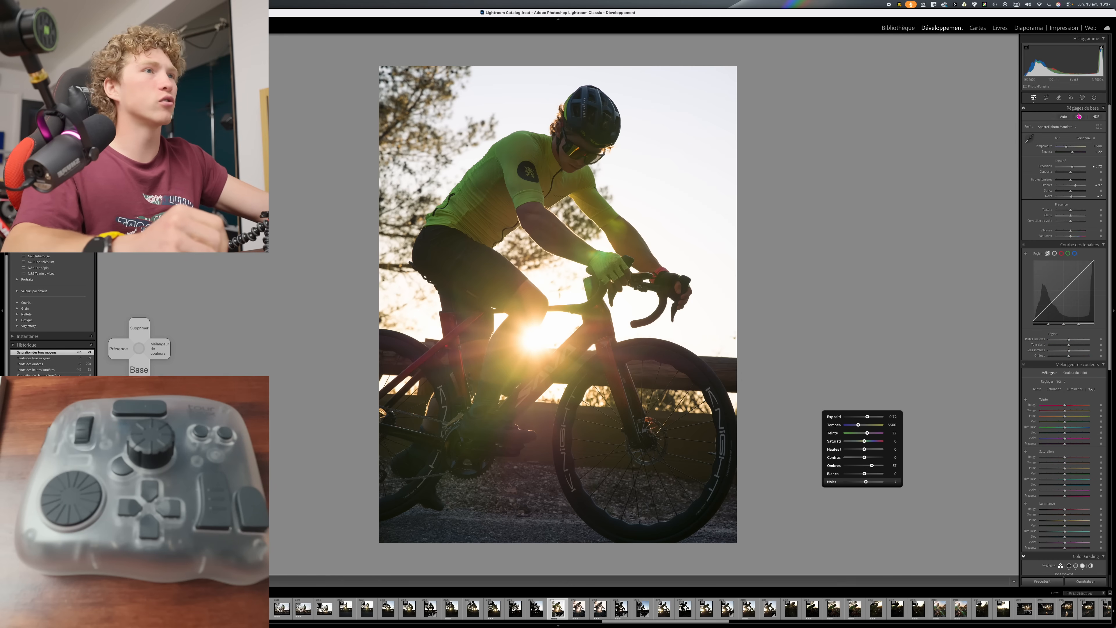
click(1078, 116)
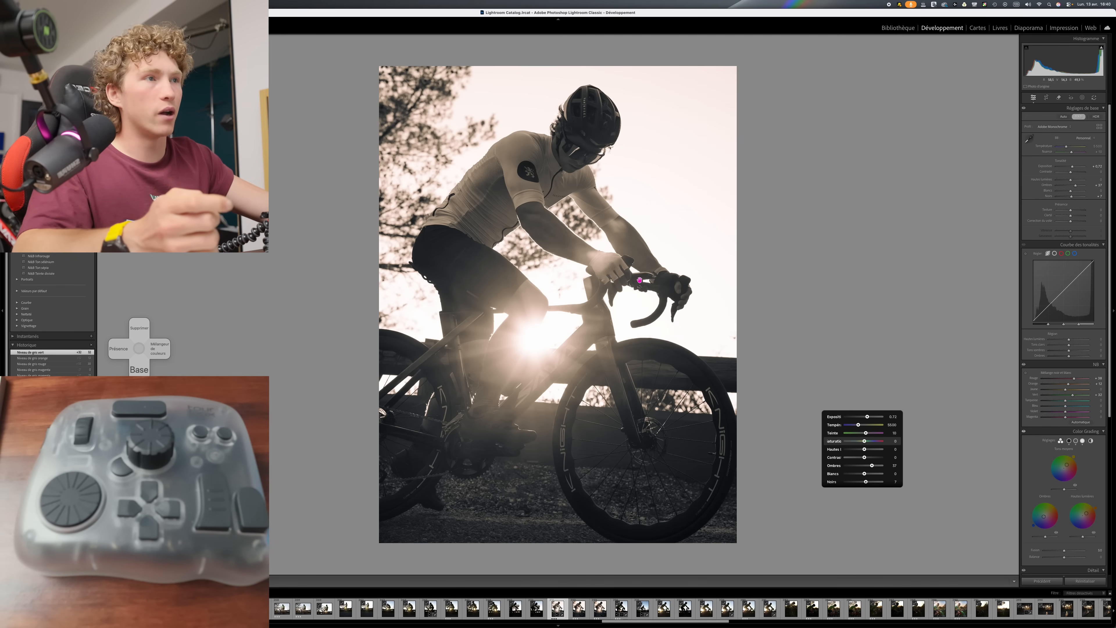
mouse_move(1065, 390)
mouse_down()
mouse_move(1095, 389)
mouse_move(1057, 391)
mouse_up()
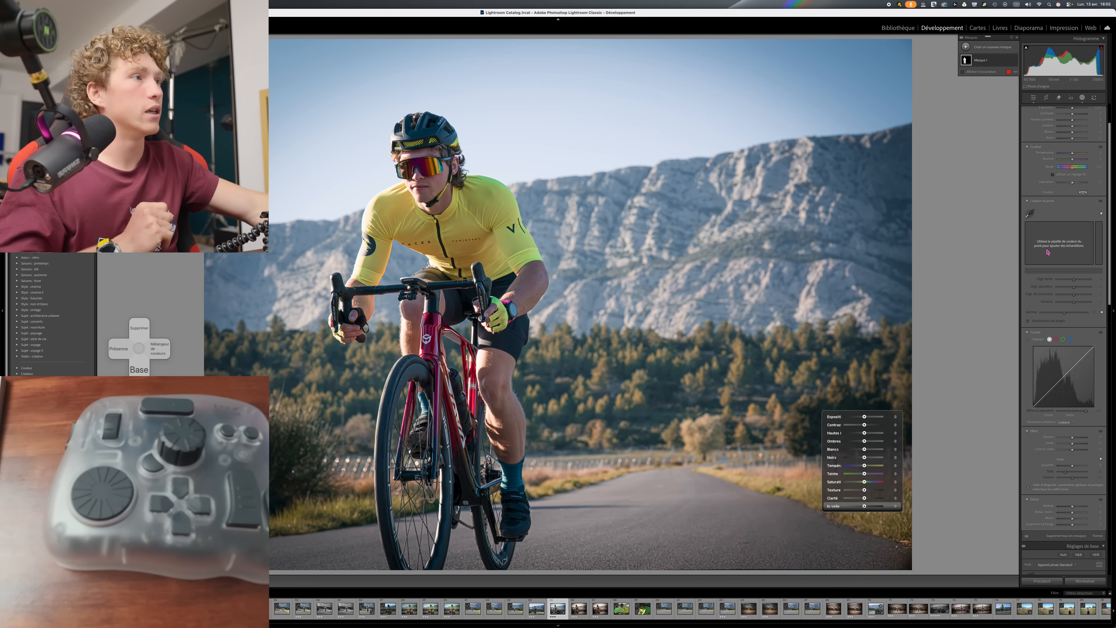
Sample the yellow of the cyclist's jersey with Point Color and shift its hue toward green
click(1030, 214)
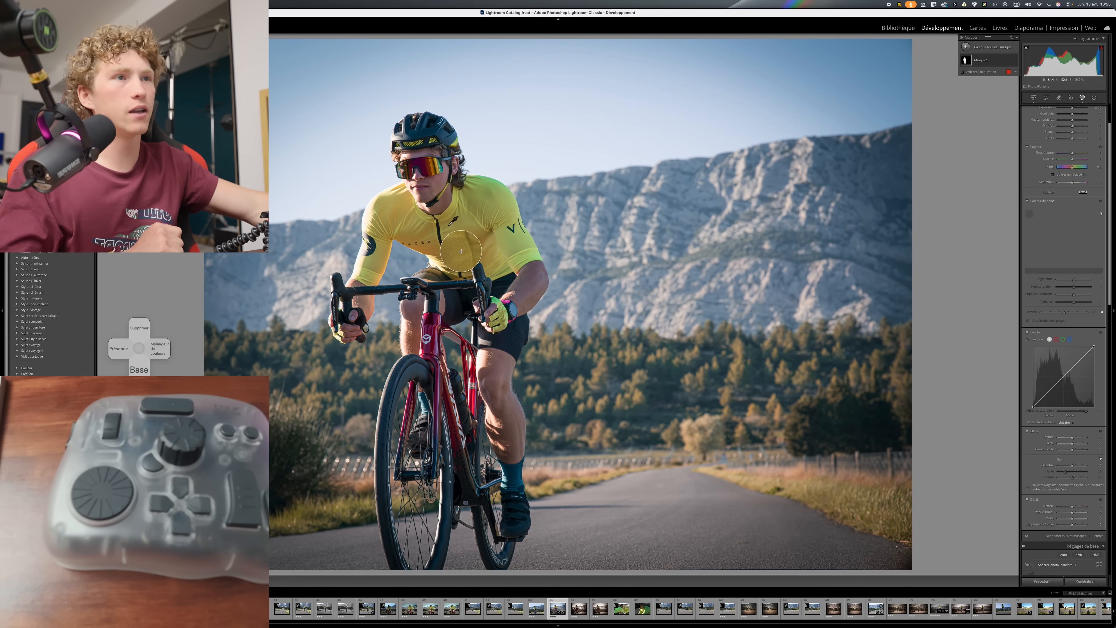
click(486, 252)
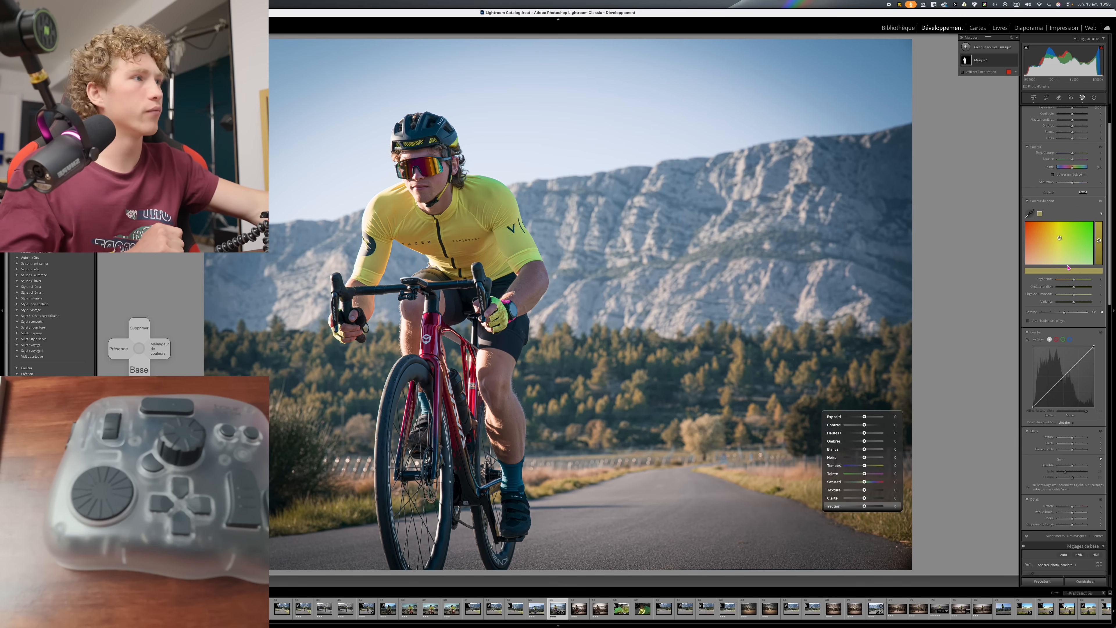
drag(1073, 281, 1079, 285)
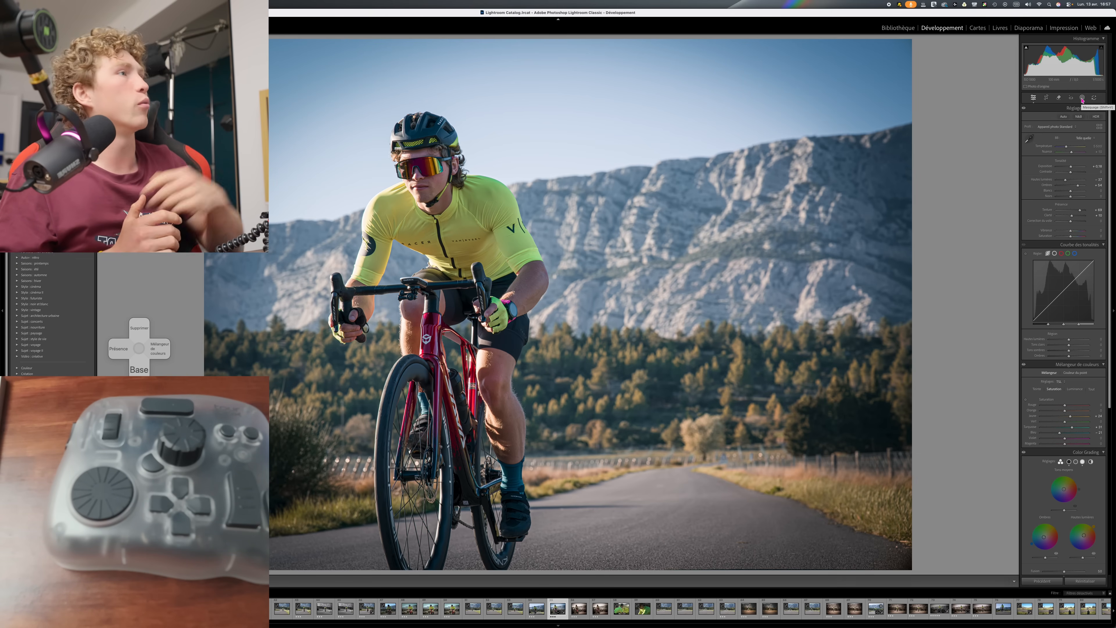
Create a new mask that selects the background behind the cyclist
click(1082, 98)
click(972, 47)
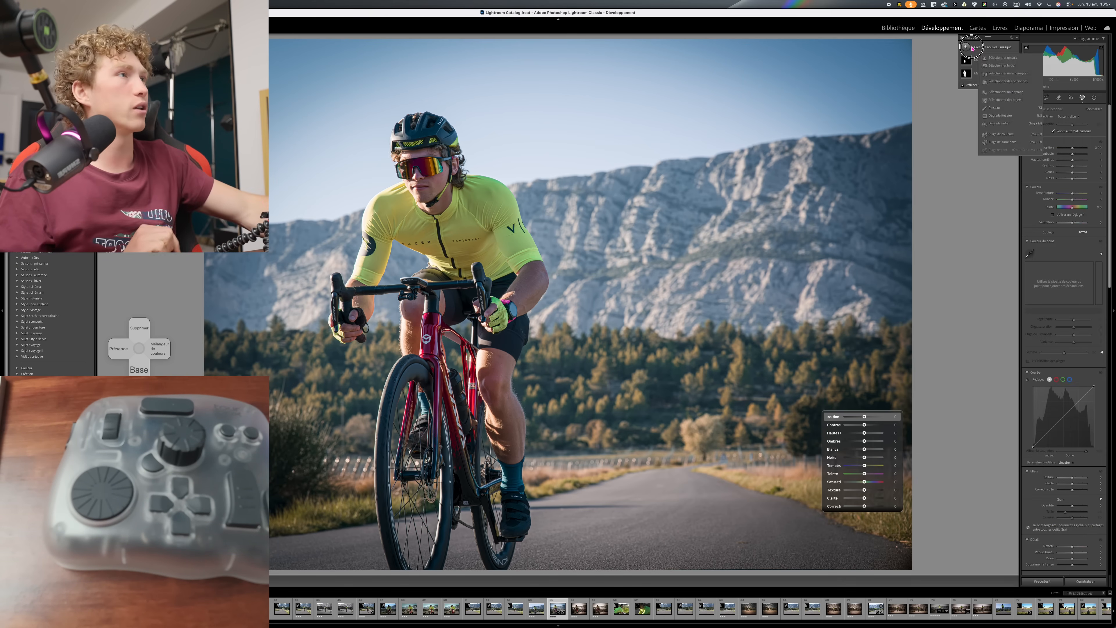
click(1022, 73)
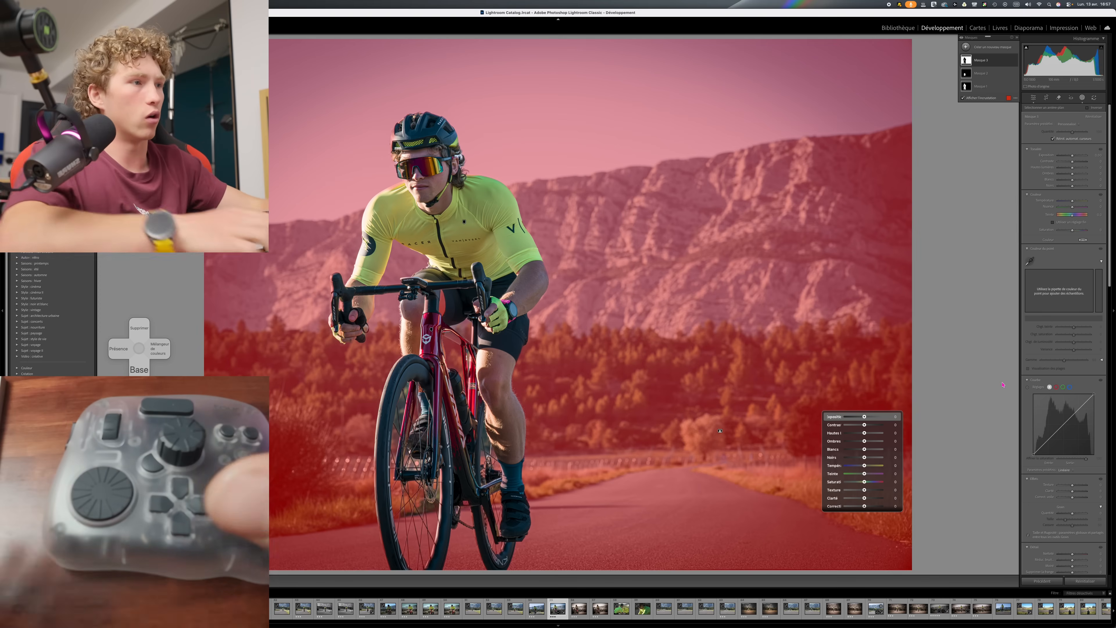
Lower the saturation of the new background mask to mute the landscape and sky
key(Up)
key(Up)
key(Up)
key(Up)
key(minus)
key(minus)
key(minus)
key(minus)
key(minus)
key(minus)
key(minus)
key(minus)
key(minus)
key(minus)
key(minus)
key(minus)
key(minus)
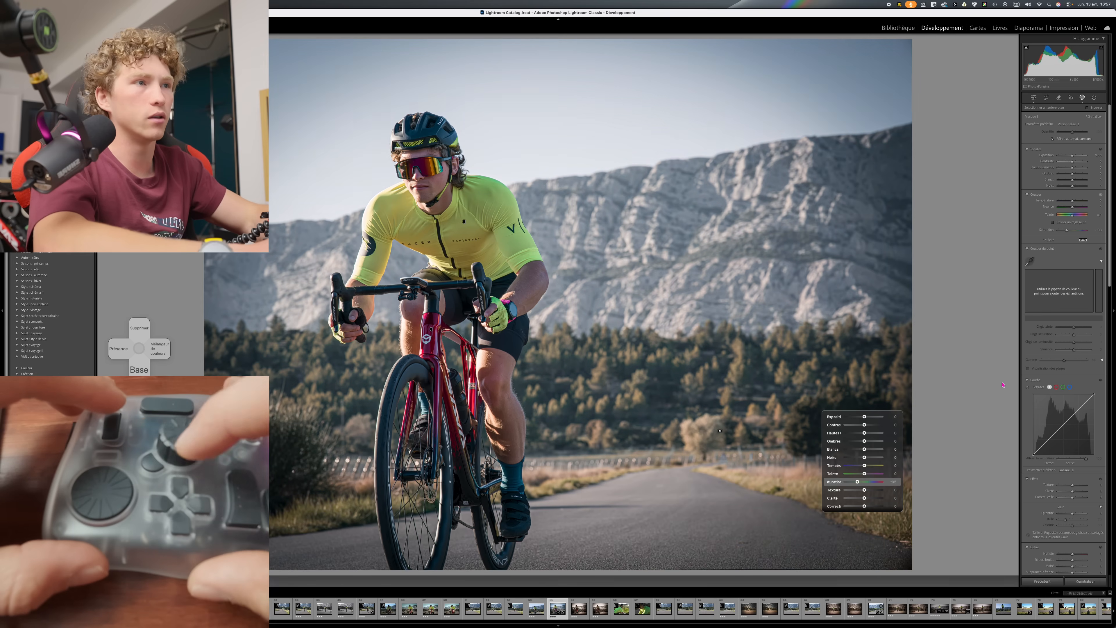